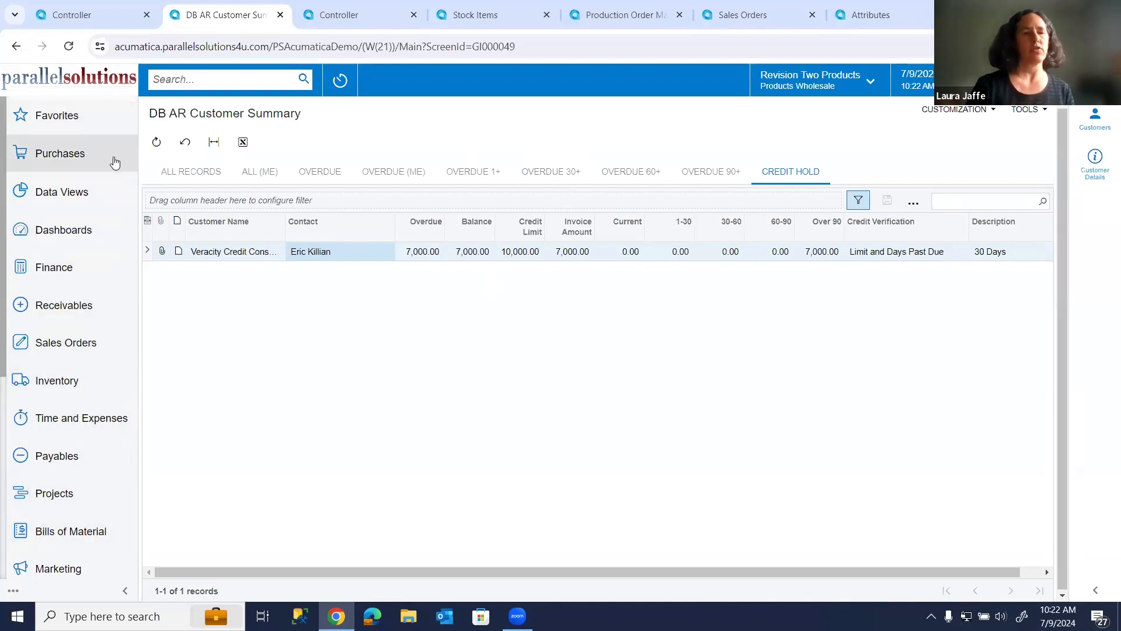
Examine the links offered in the Favorites and Purchases workspaces, ending on Favorites.
{"action": "left_click", "coordinate": [86, 127]}
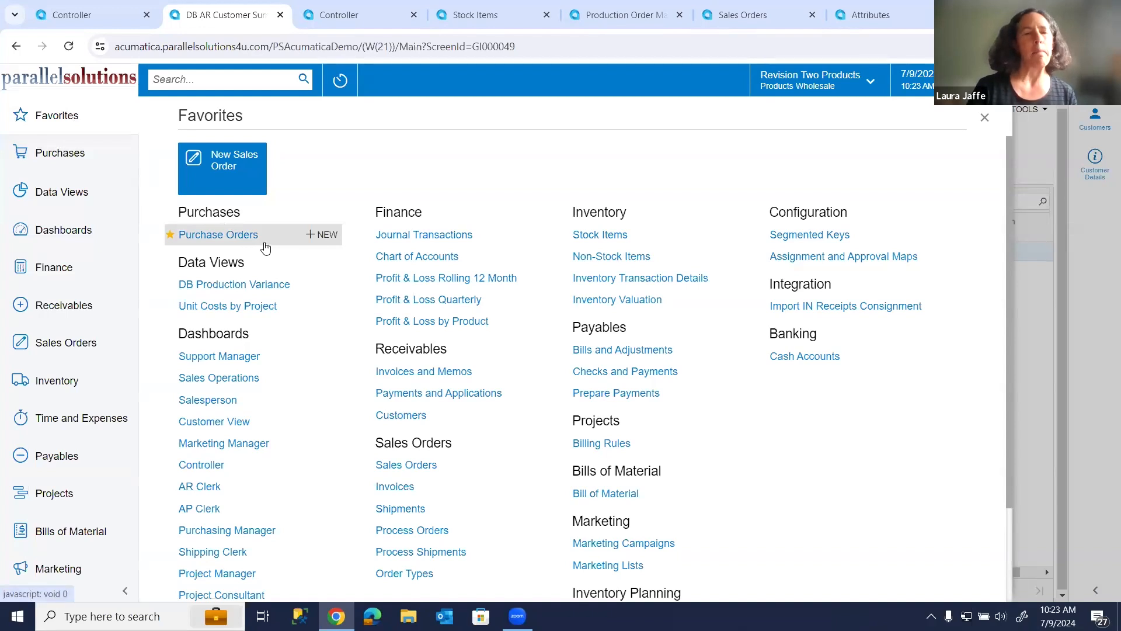
{"action": "left_click", "coordinate": [84, 159]}
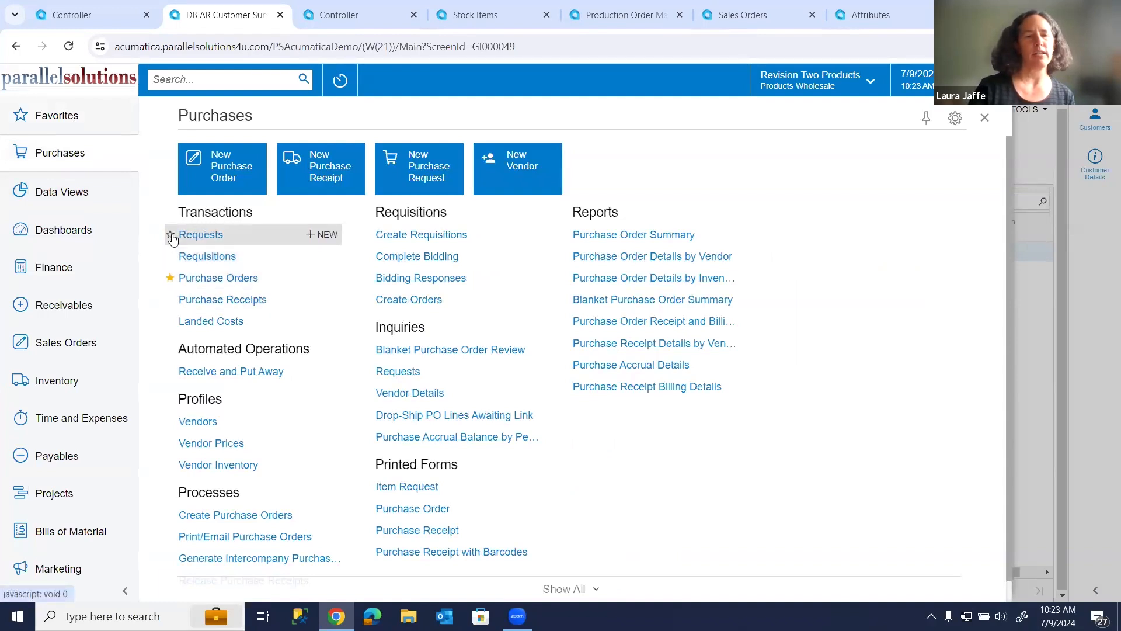
{"action": "left_click", "coordinate": [73, 124]}
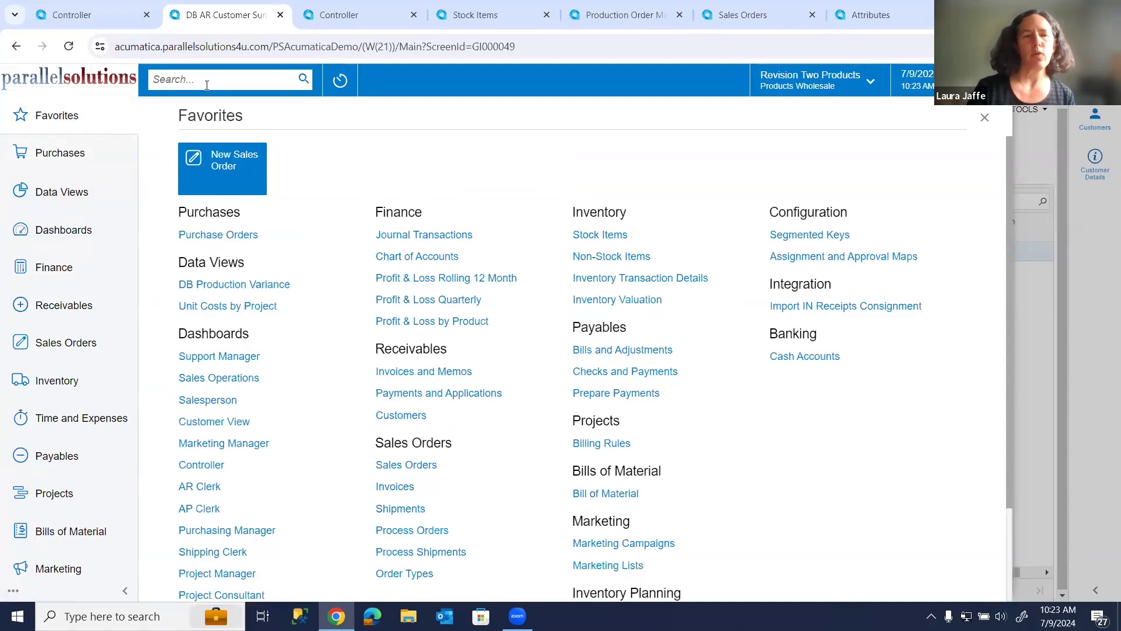
Search the menu items for "stock" and clear the search term.
{"action": "type", "text": "stock"}
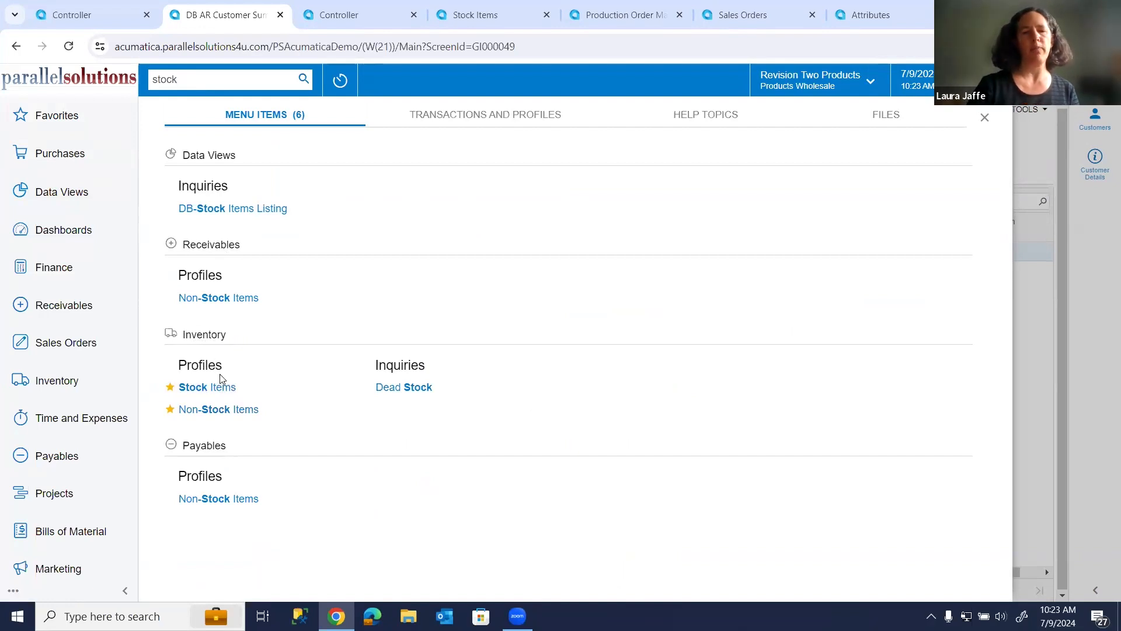
{"action": "key", "text": "BackSpace"}
{"action": "key", "text": "BackSpace"}
{"action": "key", "text": "BackSpace"}
{"action": "key", "text": "BackSpace"}
{"action": "key", "text": "BackSpace"}
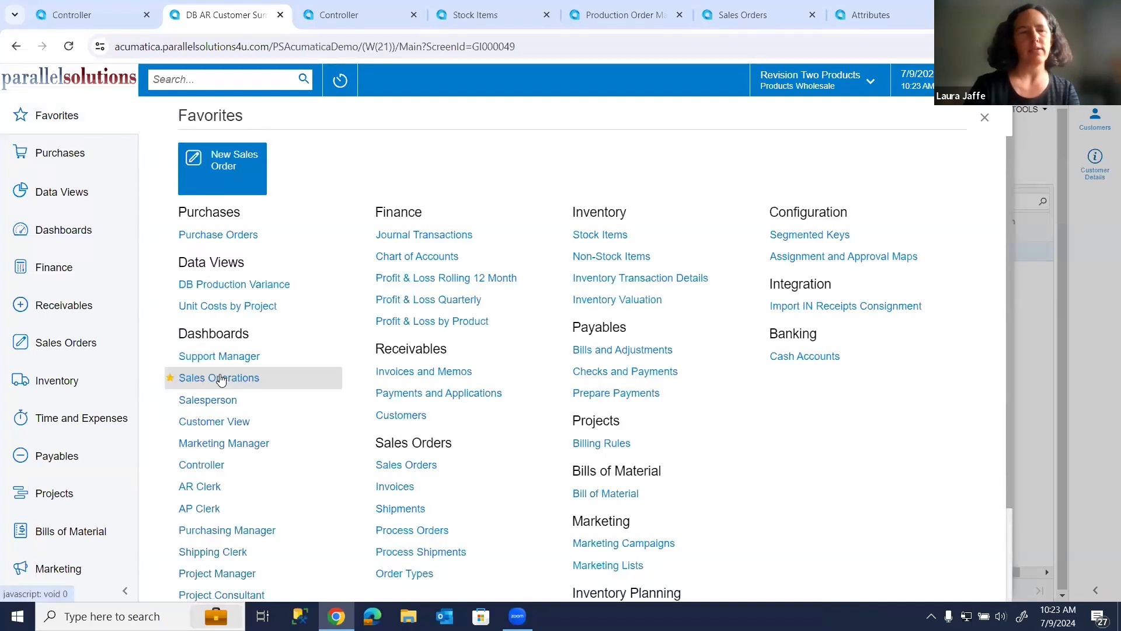
Search the transactions and profiles for "faux" and for "rock".
{"action": "type", "text": "faux"}
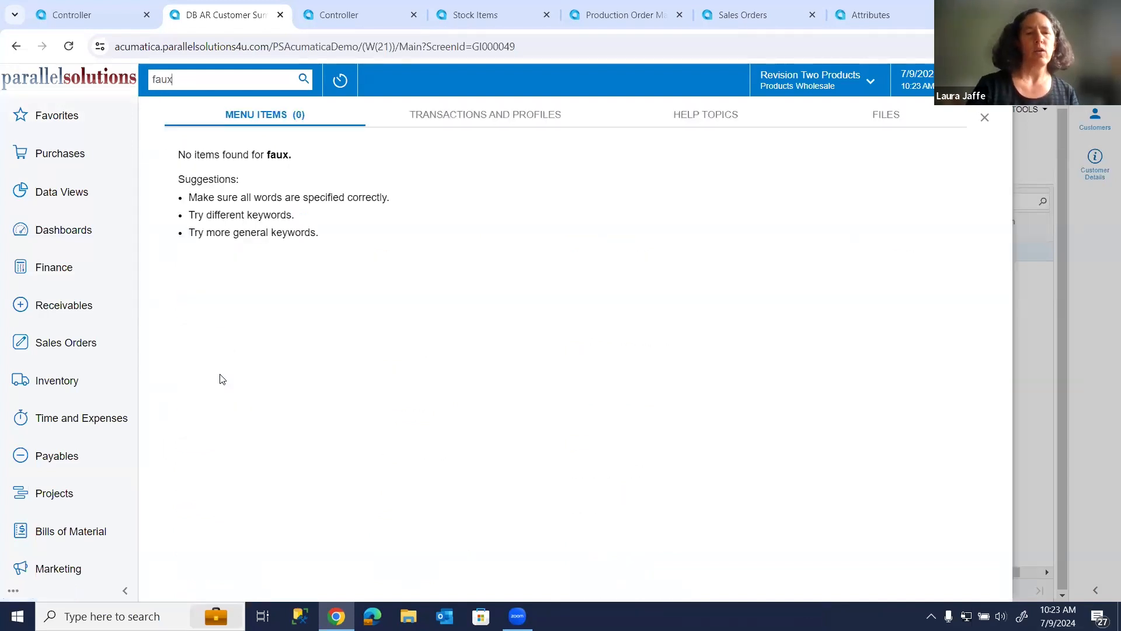
{"action": "left_click", "coordinate": [462, 119]}
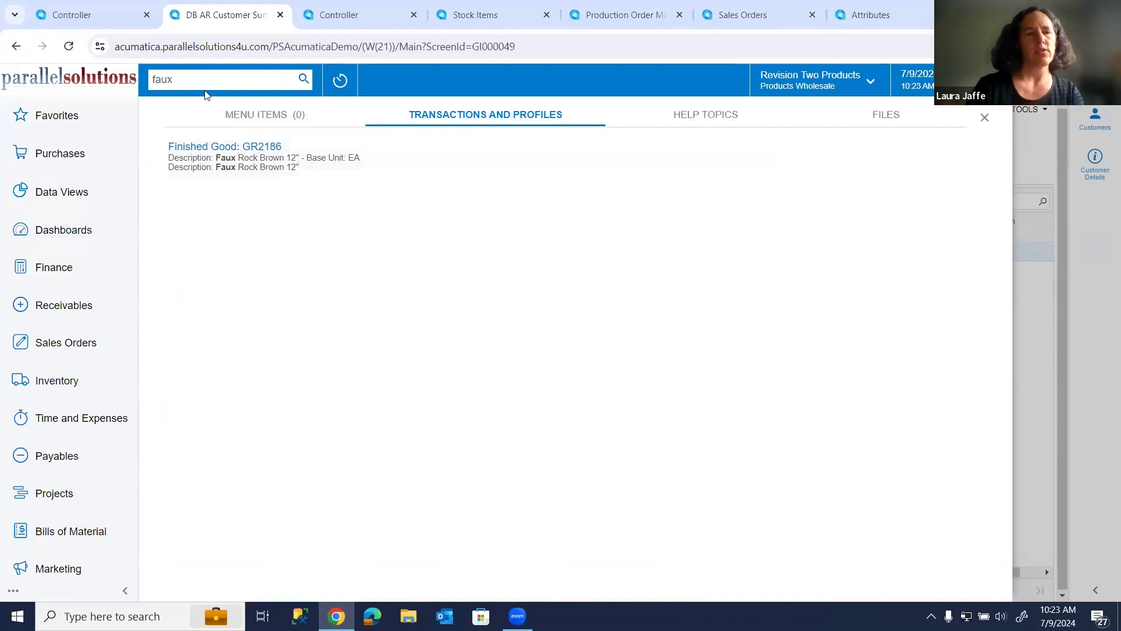
{"action": "key", "text": "BackSpace"}
{"action": "key", "text": "BackSpace"}
{"action": "key", "text": "BackSpace"}
{"action": "key", "text": "BackSpace"}
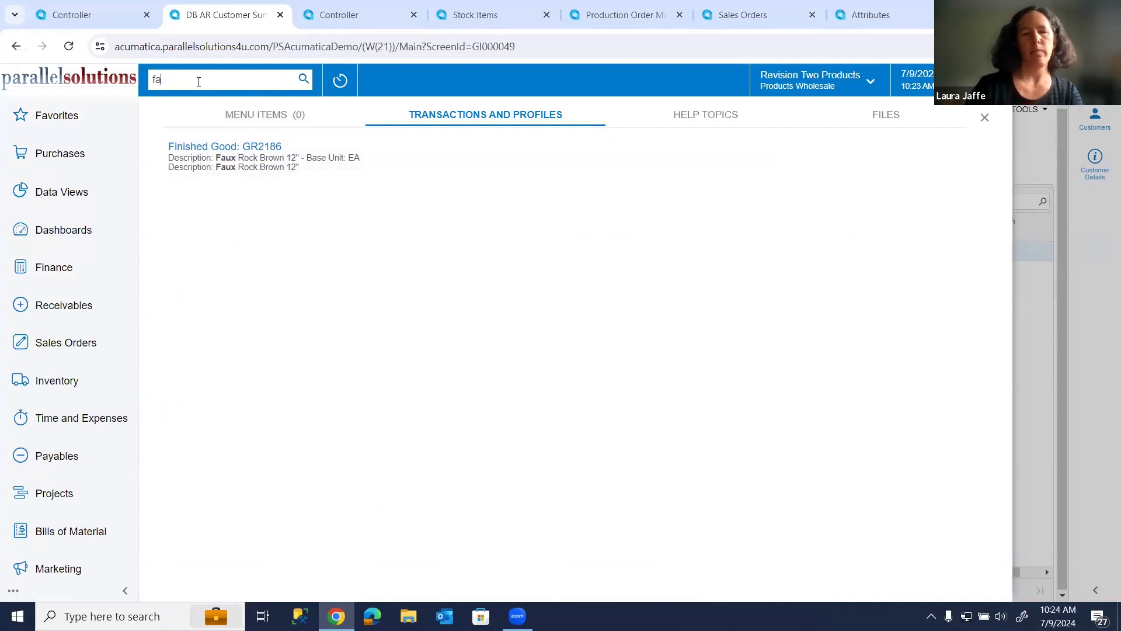
{"action": "type", "text": "rock"}
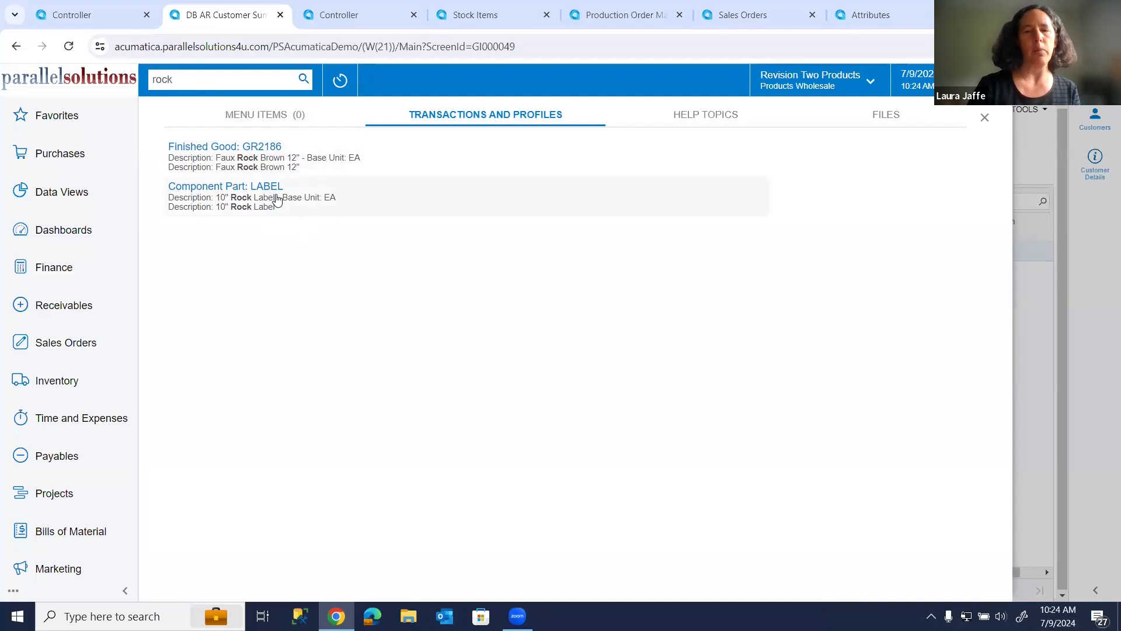
Search the transactions and profiles for "label".
{"action": "key", "text": "BackSpace"}
{"action": "key", "text": "BackSpace"}
{"action": "key", "text": "BackSpace"}
{"action": "key", "text": "BackSpace"}
{"action": "type", "text": "lable"}
{"action": "key", "text": "BackSpace"}
{"action": "key", "text": "BackSpace"}
{"action": "type", "text": "el"}
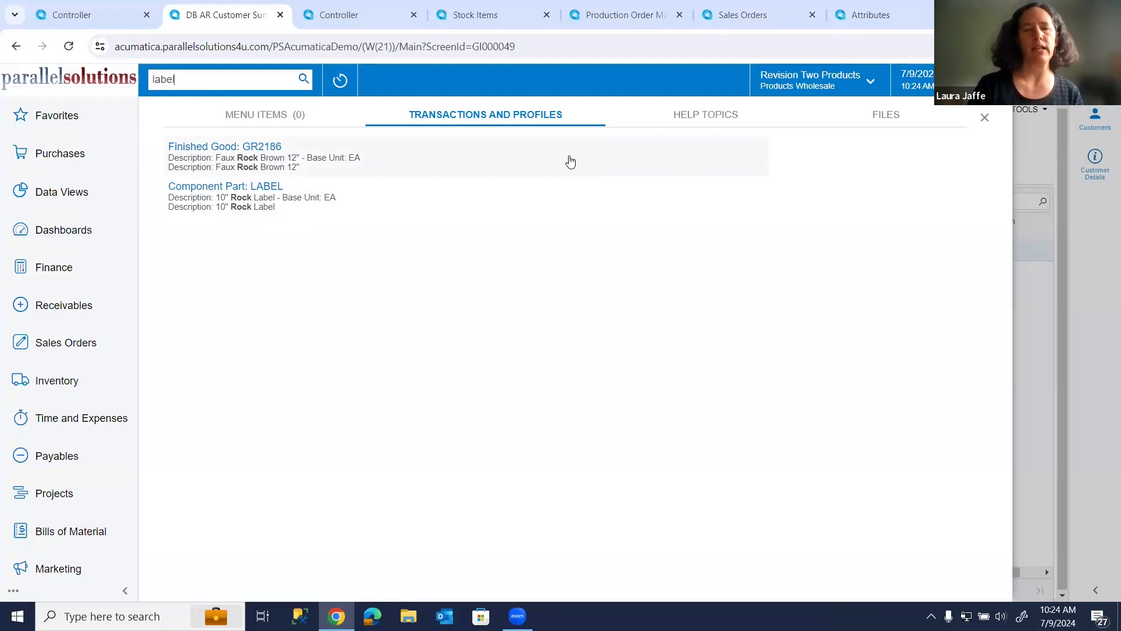
{"action": "key", "text": "Return"}
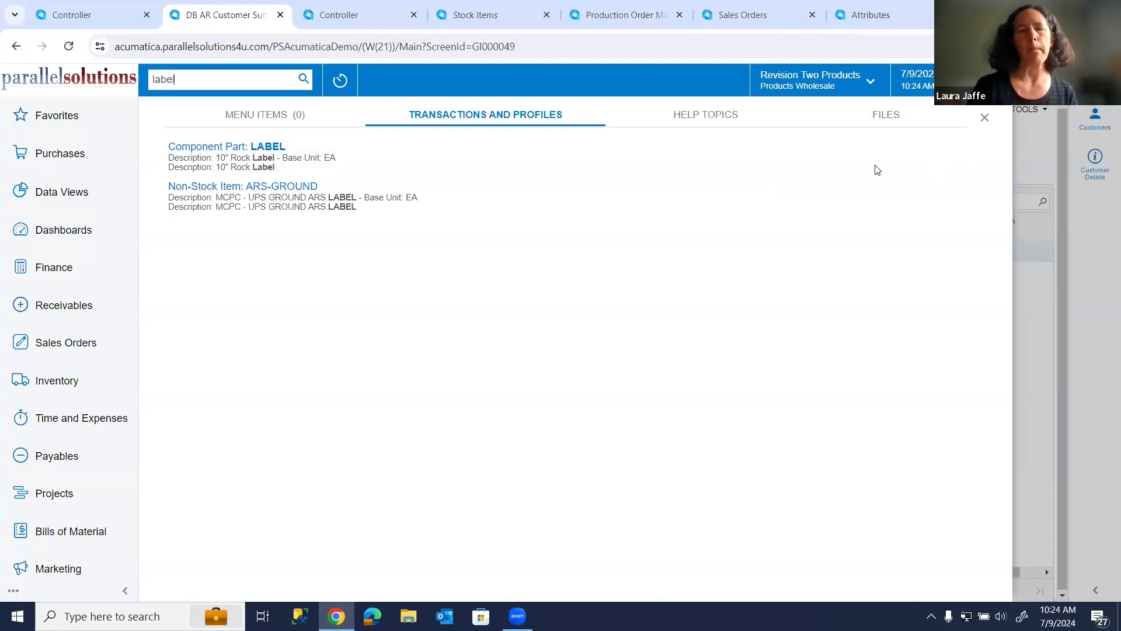
Examine the help topics and files matching "label", and close the search results.
{"action": "left_click", "coordinate": [731, 116]}
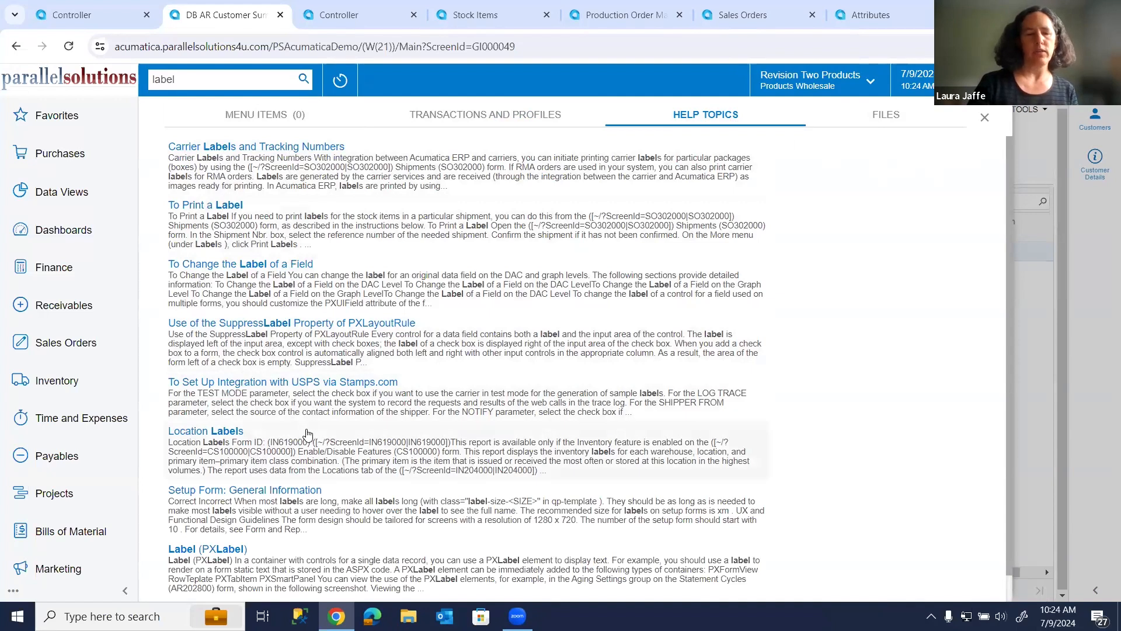
{"action": "left_click", "coordinate": [887, 118]}
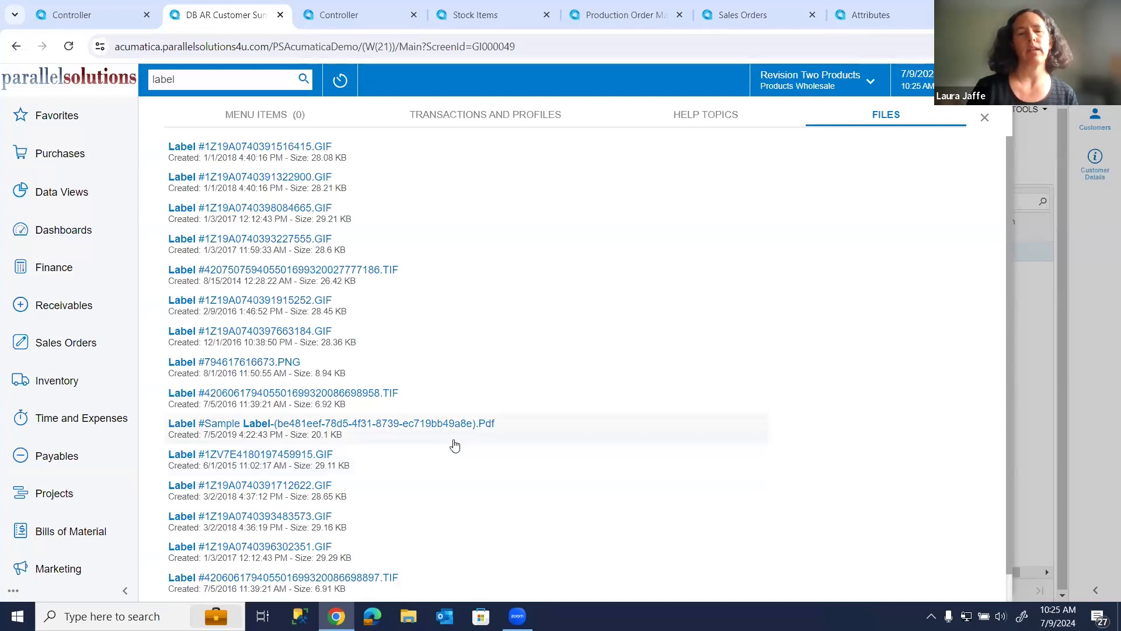
{"action": "left_click", "coordinate": [986, 118]}
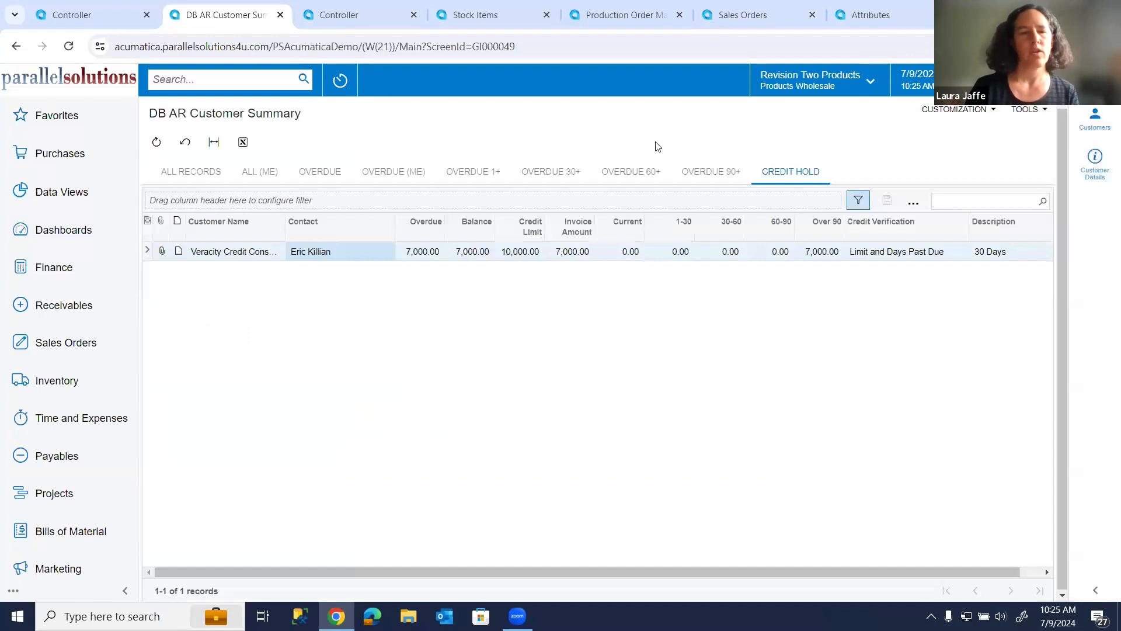
Search the transactions and profiles for "faux" and open the finished good GR2186.
{"action": "left_click_drag", "start_coordinate": [305, 107], "coordinate": [291, 96]}
{"action": "left_click", "coordinate": [284, 87]}
{"action": "type", "text": "faux"}
{"action": "key", "text": "Return"}
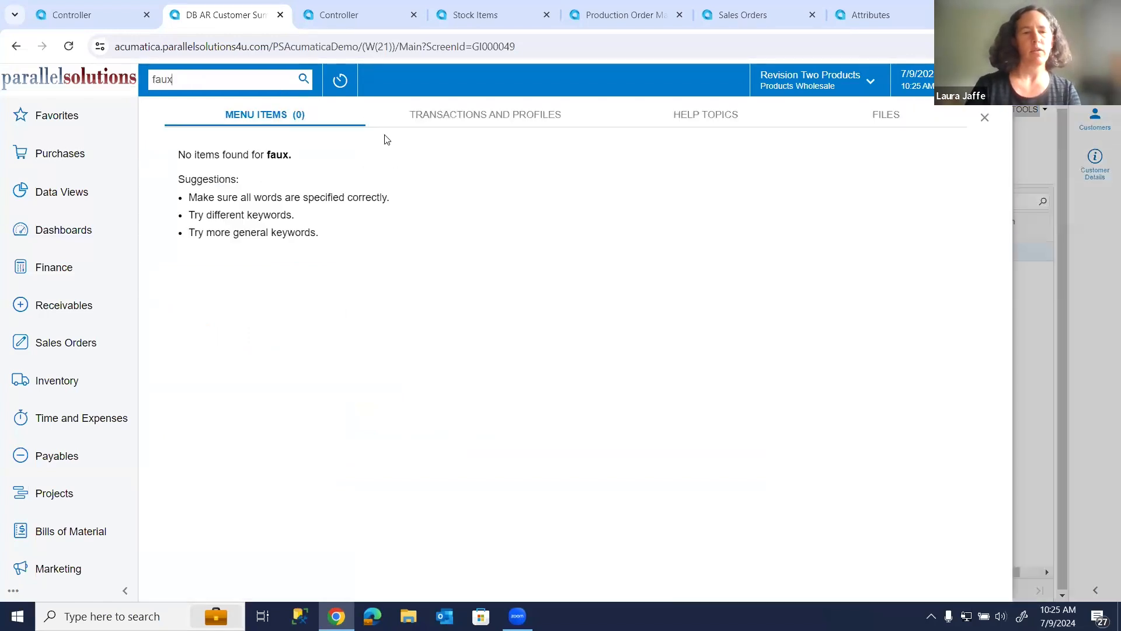
{"action": "left_click", "coordinate": [459, 127]}
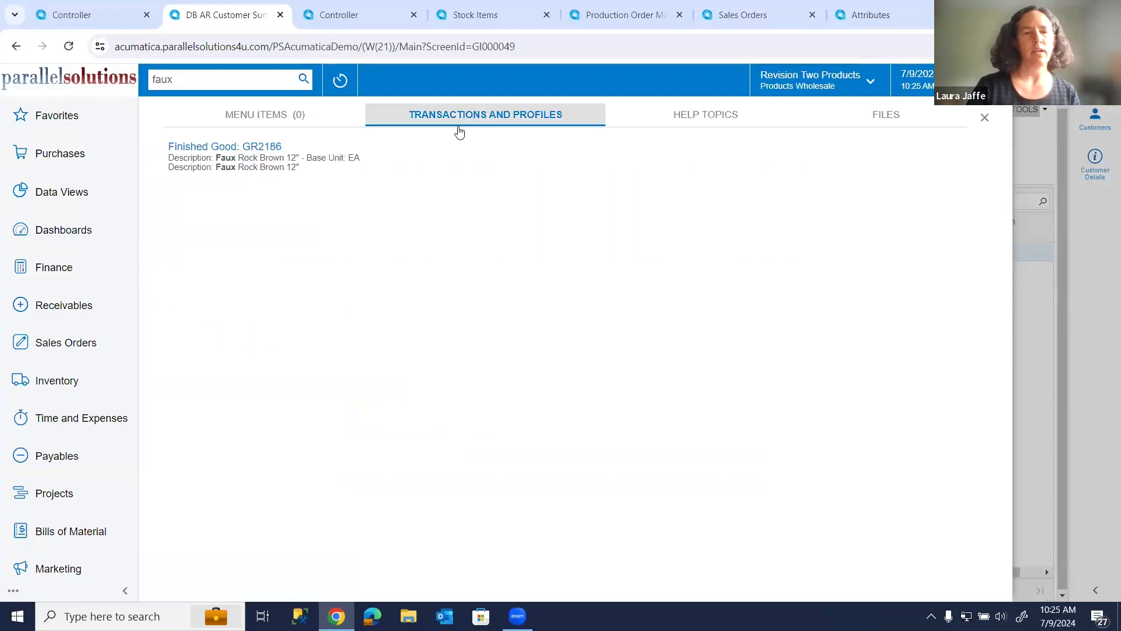
{"action": "left_click", "coordinate": [222, 146]}
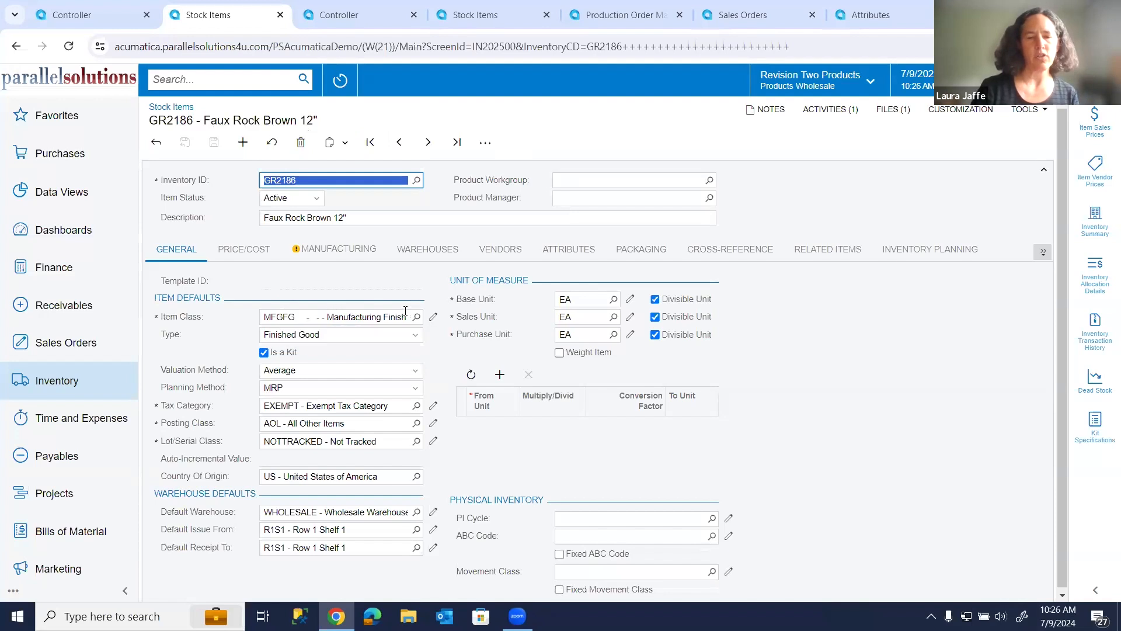
Open the stock item's MFGFG item class and review its Valuation Method and Planning Method options.
{"action": "left_click", "coordinate": [432, 320]}
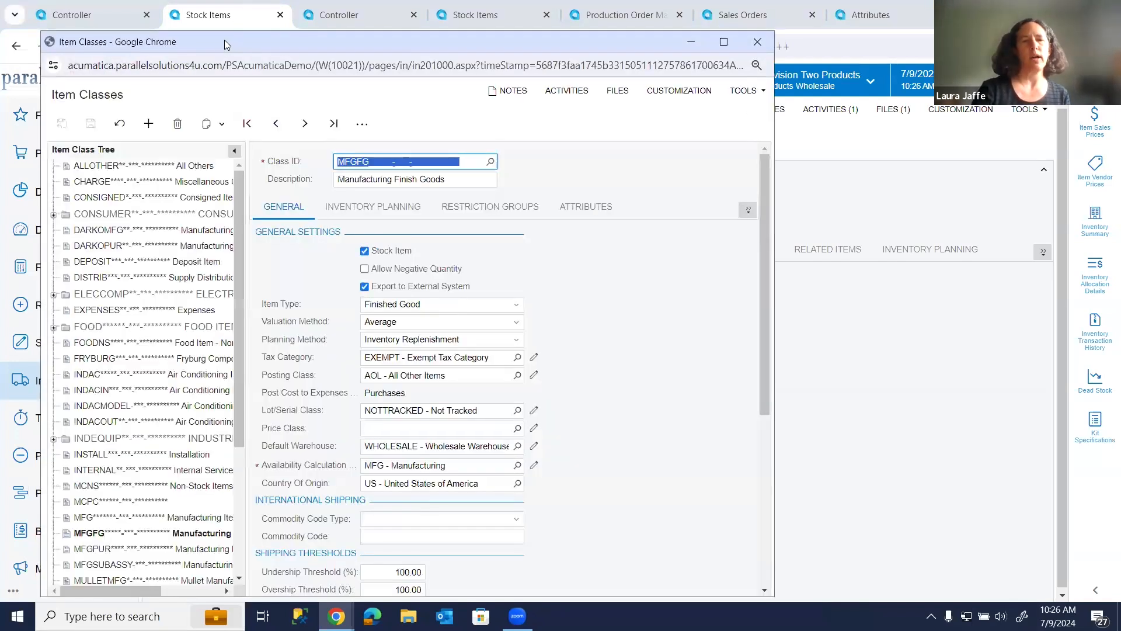
{"action": "left_click_drag", "start_coordinate": [223, 47], "coordinate": [223, 84]}
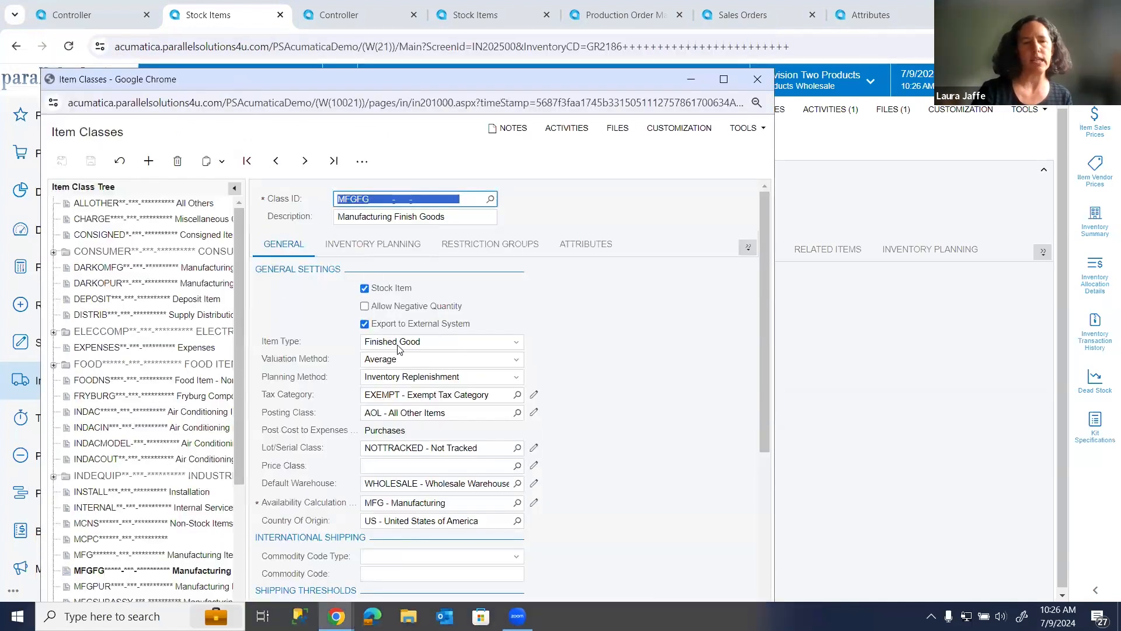
{"action": "left_click", "coordinate": [408, 363]}
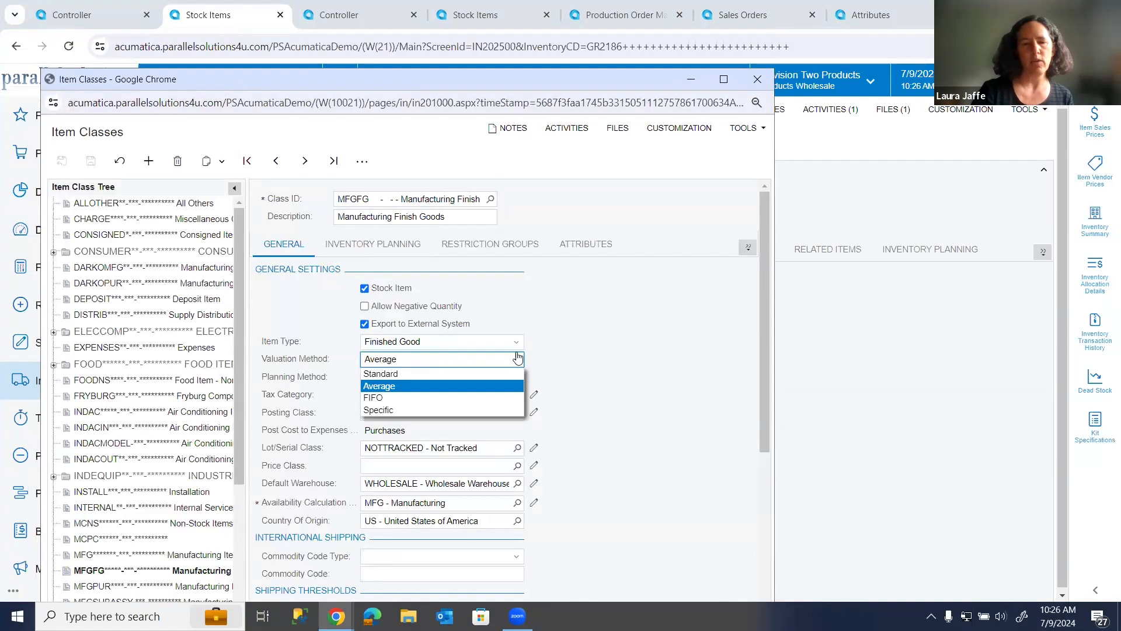
{"action": "left_click", "coordinate": [564, 361]}
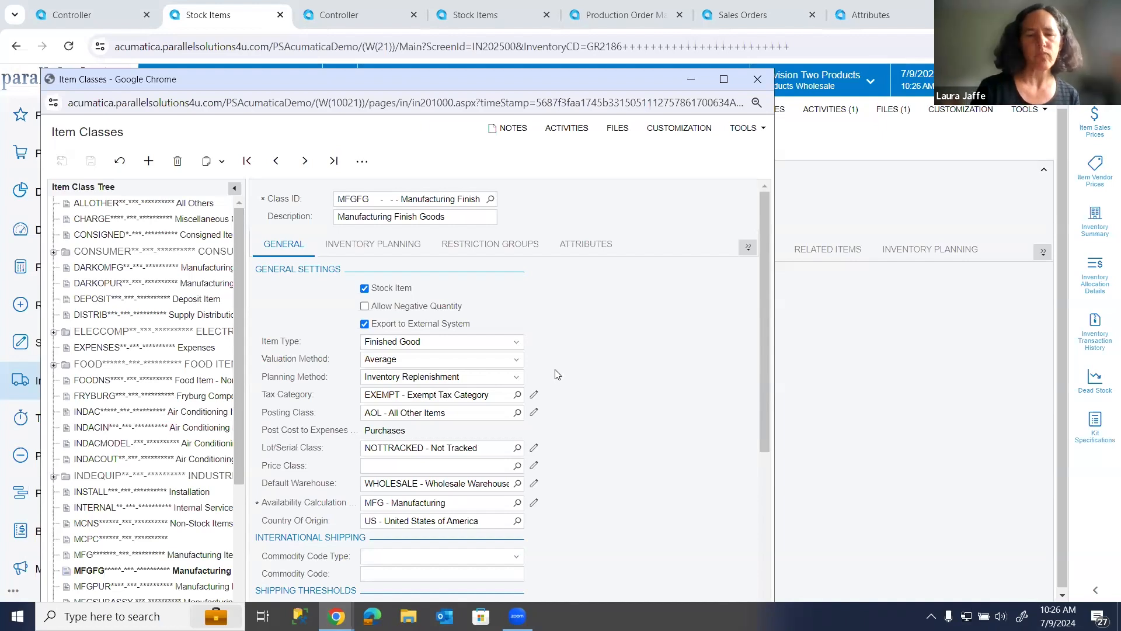
{"action": "left_click", "coordinate": [520, 381]}
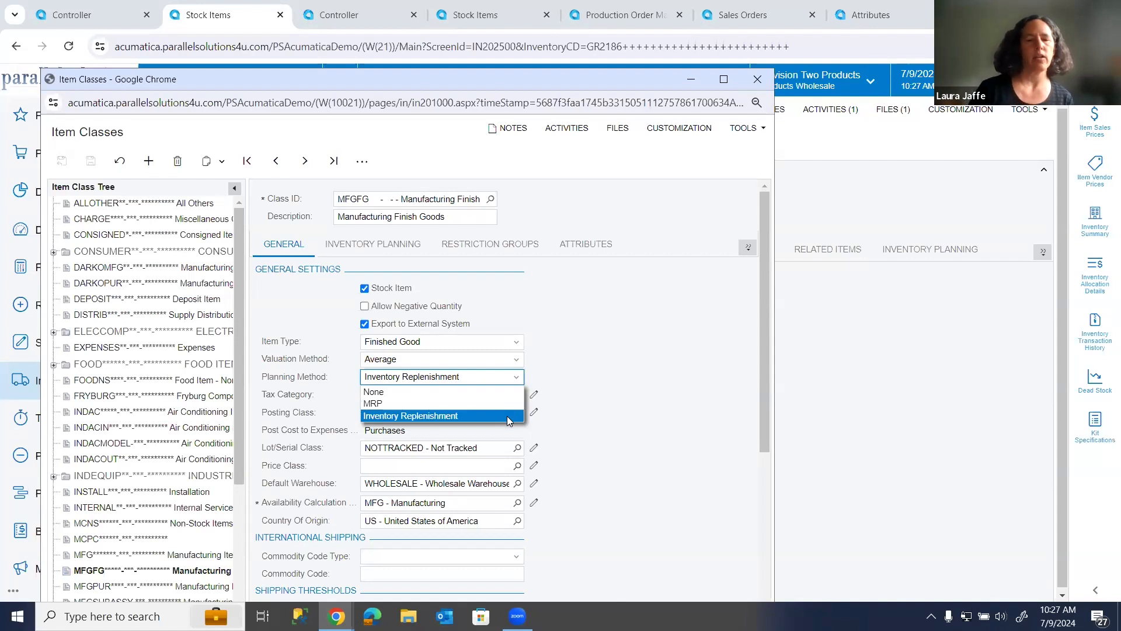
{"action": "left_click", "coordinate": [614, 437]}
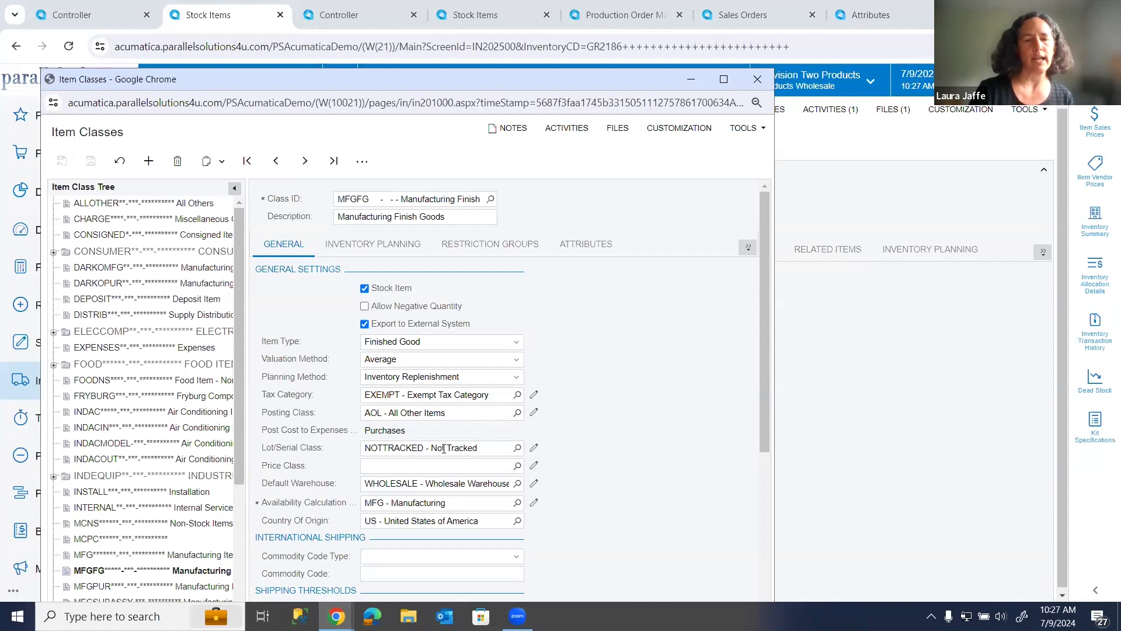
Open the item class's lot/serial class record and load class SRENTER in it.
{"action": "left_click", "coordinate": [534, 450]}
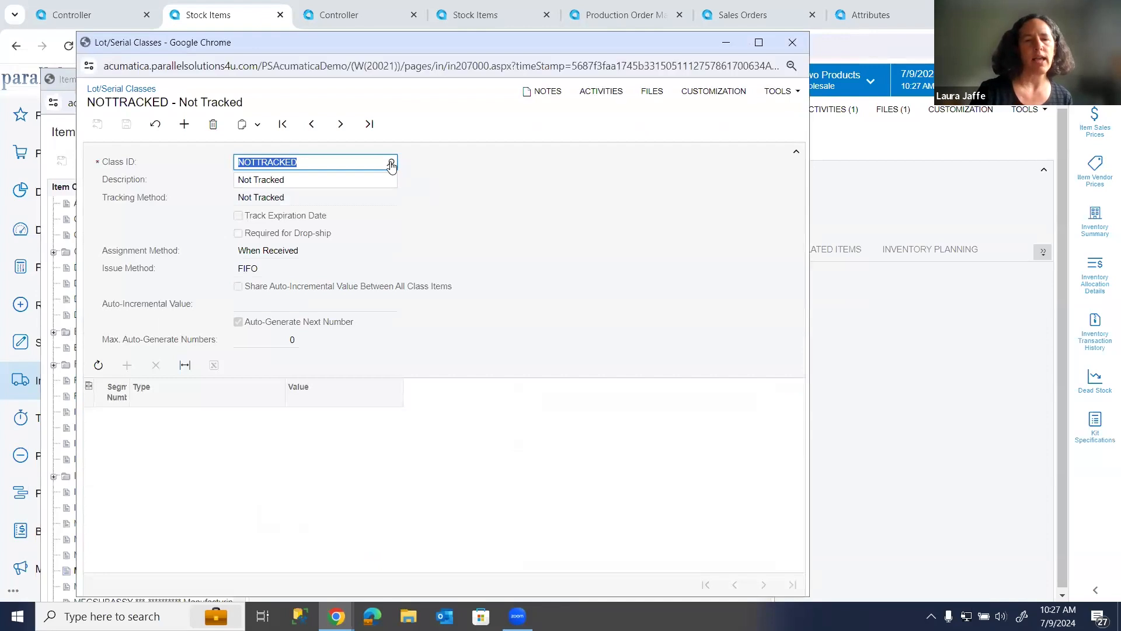
{"action": "left_click", "coordinate": [390, 163]}
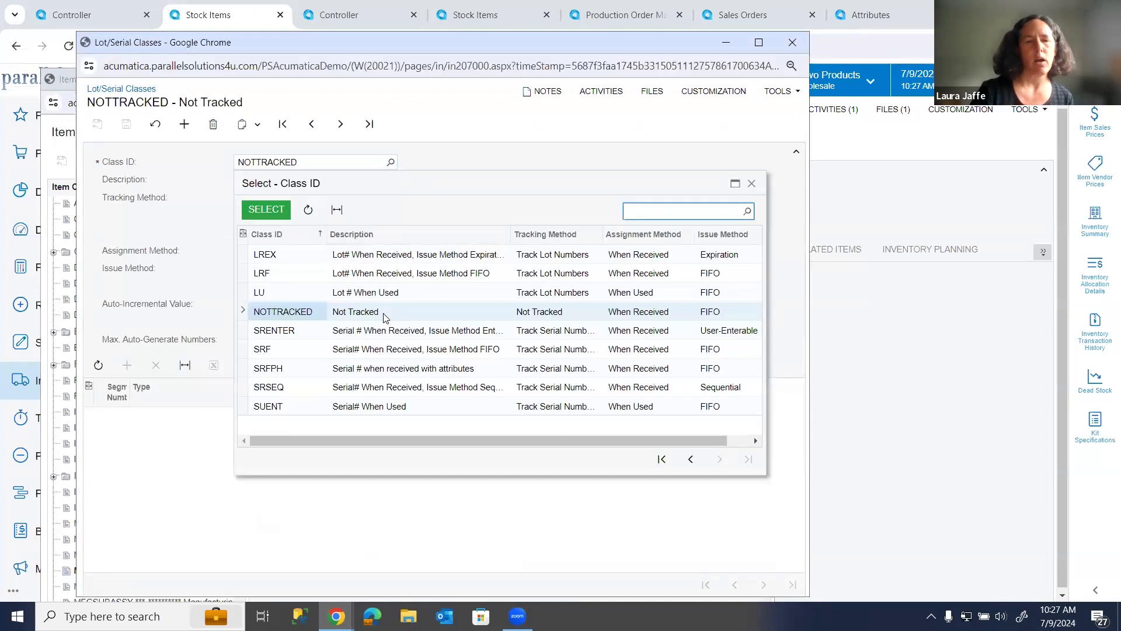
{"action": "double_click", "coordinate": [426, 336]}
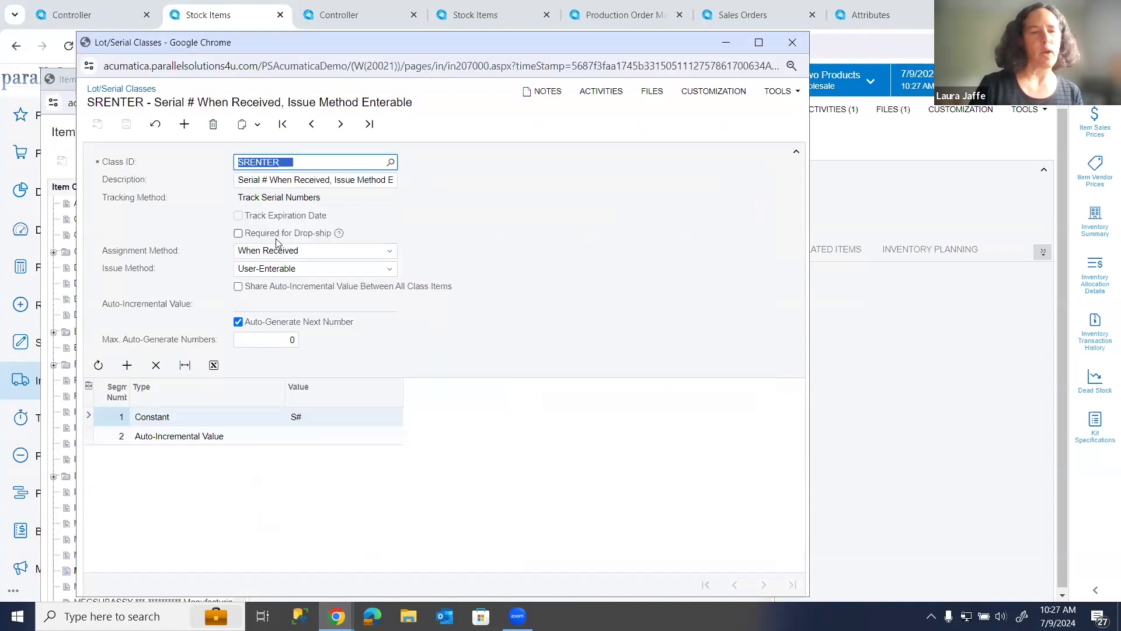
Review the SRENTER class's Assignment Method and Issue Method options and its Constant segment, and close the lot/serial class window.
{"action": "left_click", "coordinate": [390, 252]}
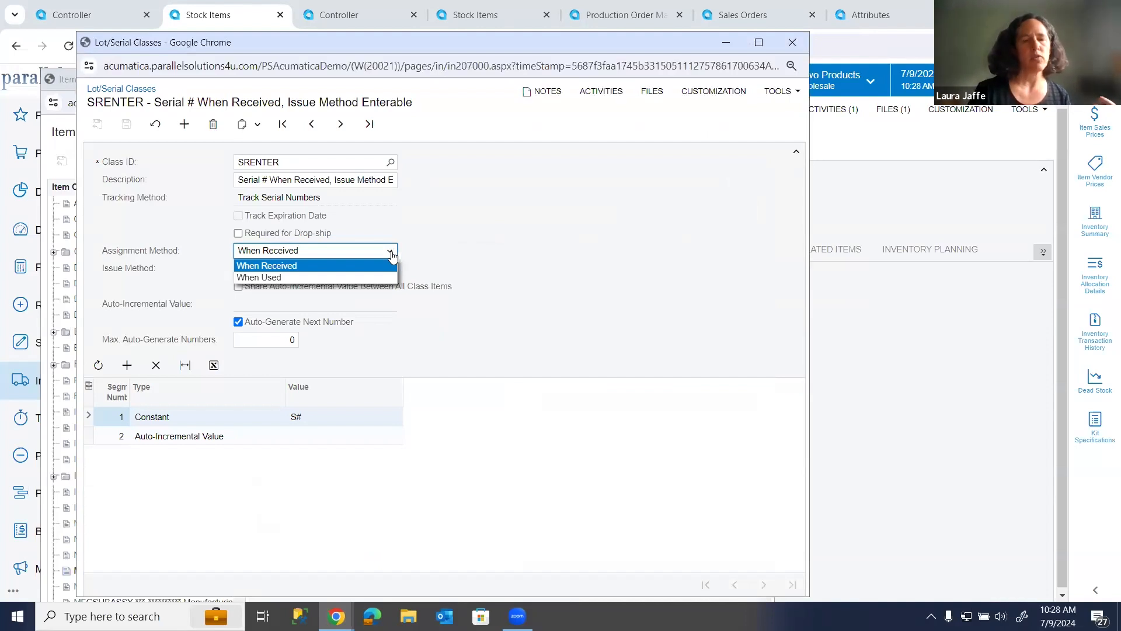
{"action": "left_click", "coordinate": [457, 248]}
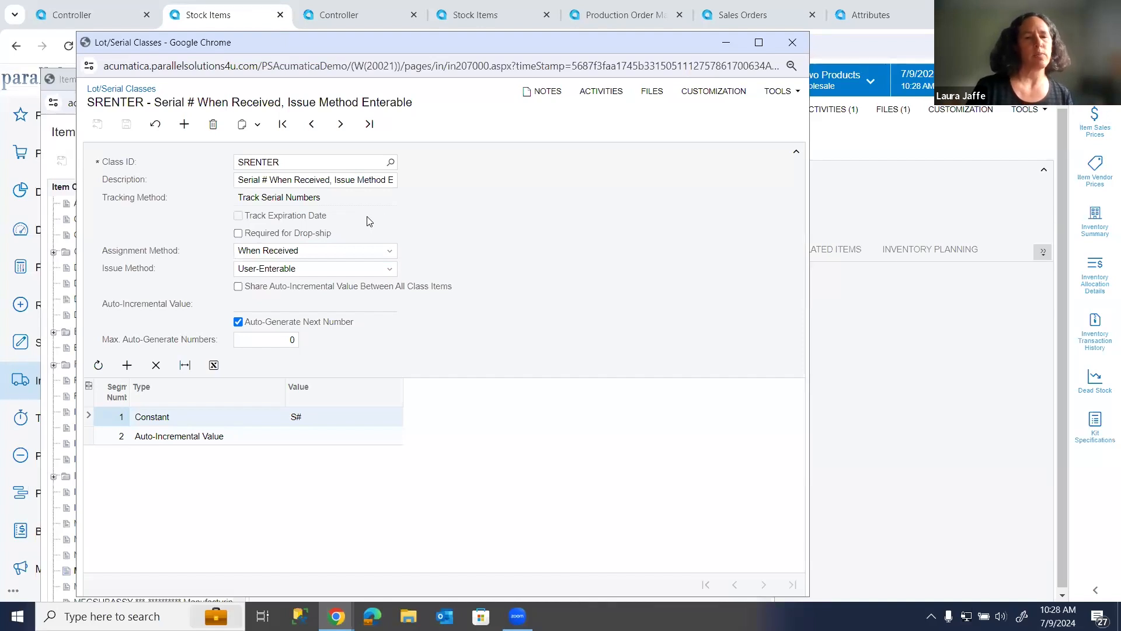
{"action": "left_click", "coordinate": [390, 270]}
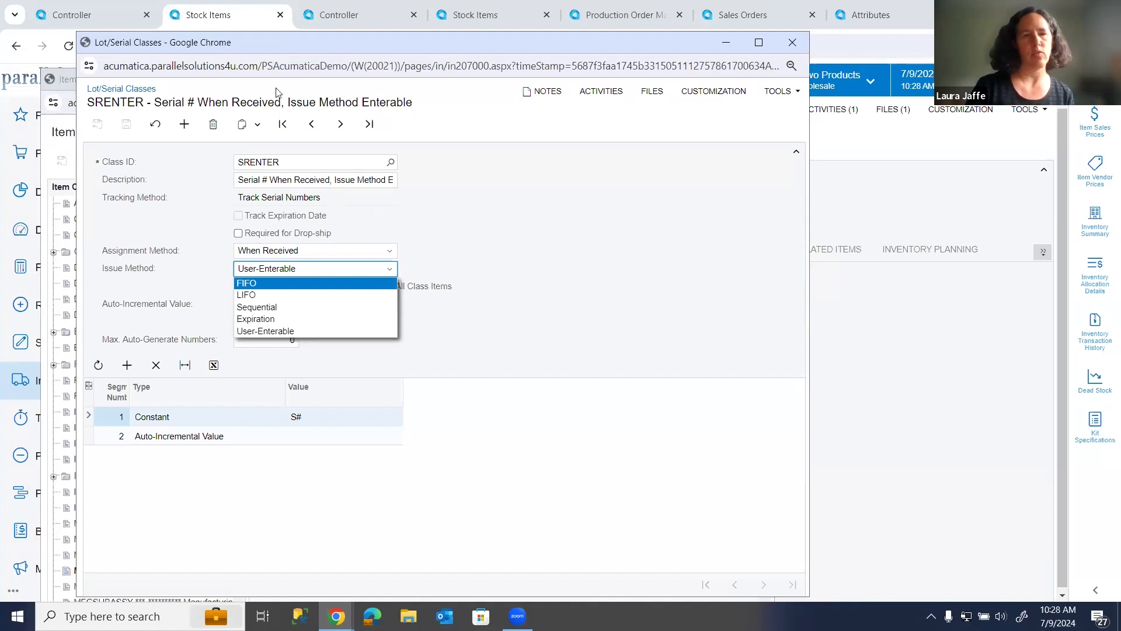
{"action": "left_click_drag", "start_coordinate": [226, 50], "coordinate": [248, 125]}
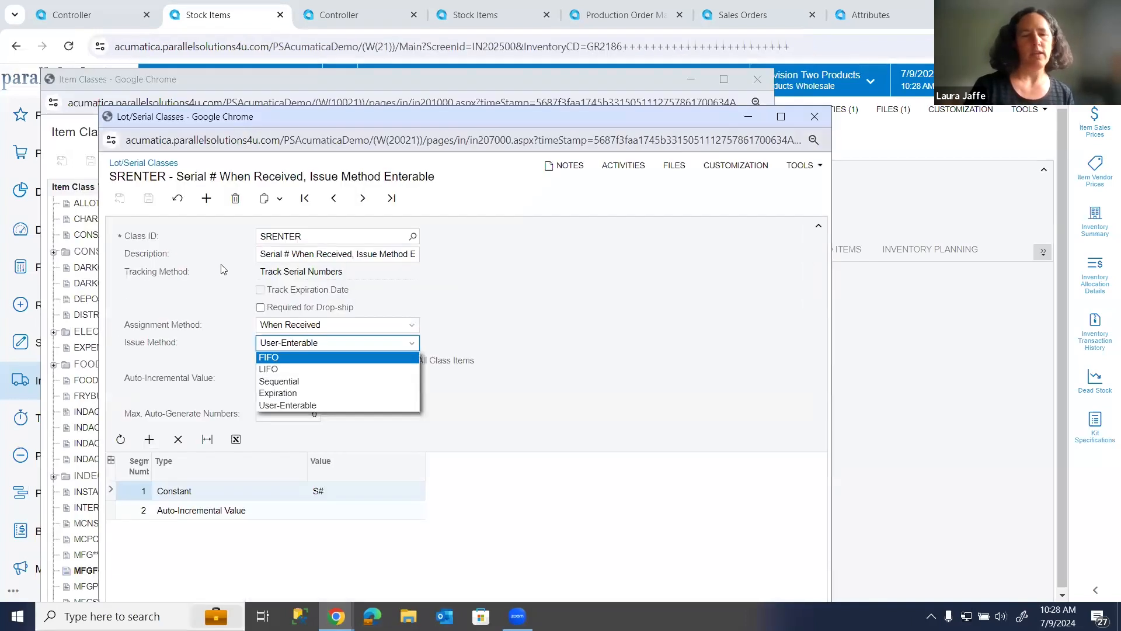
{"action": "right_click", "coordinate": [349, 496]}
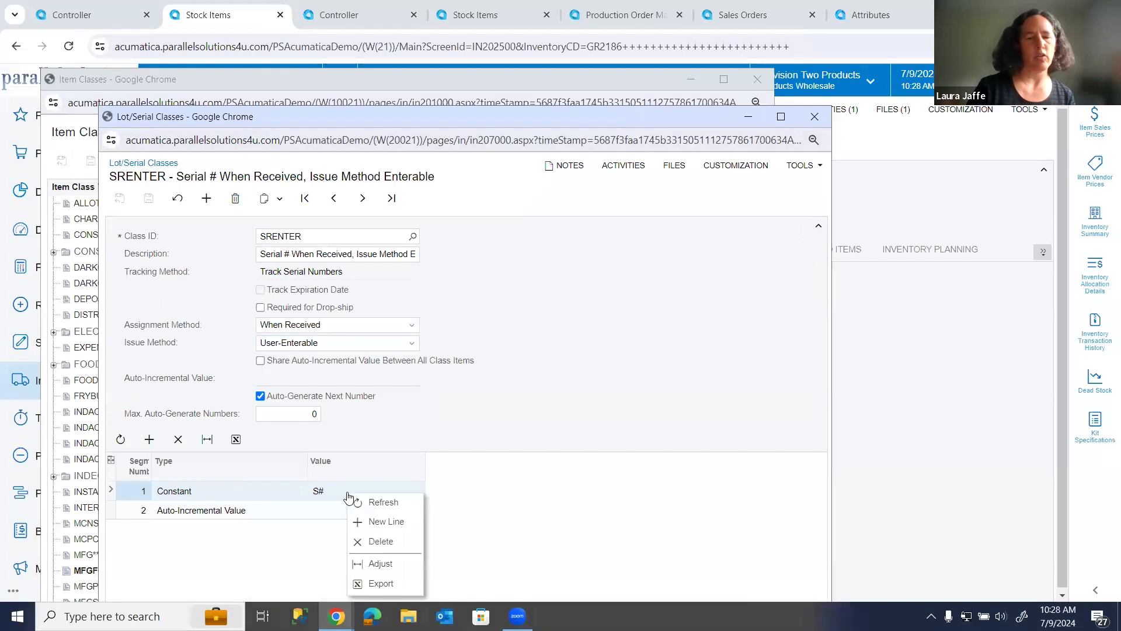
{"action": "left_click", "coordinate": [340, 495]}
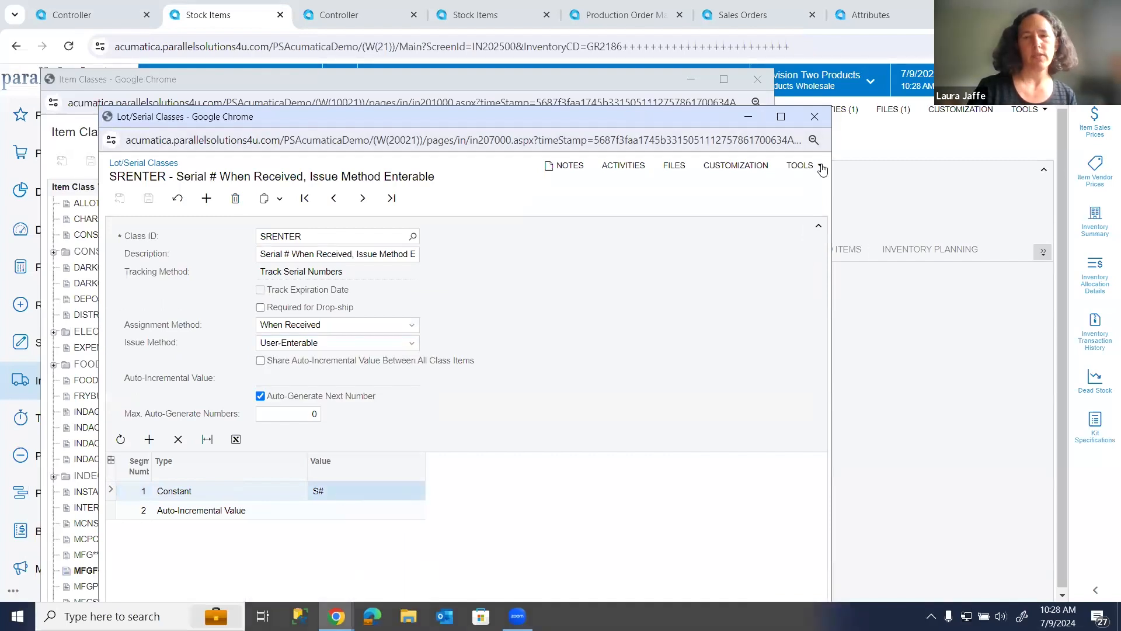
{"action": "left_click", "coordinate": [815, 116]}
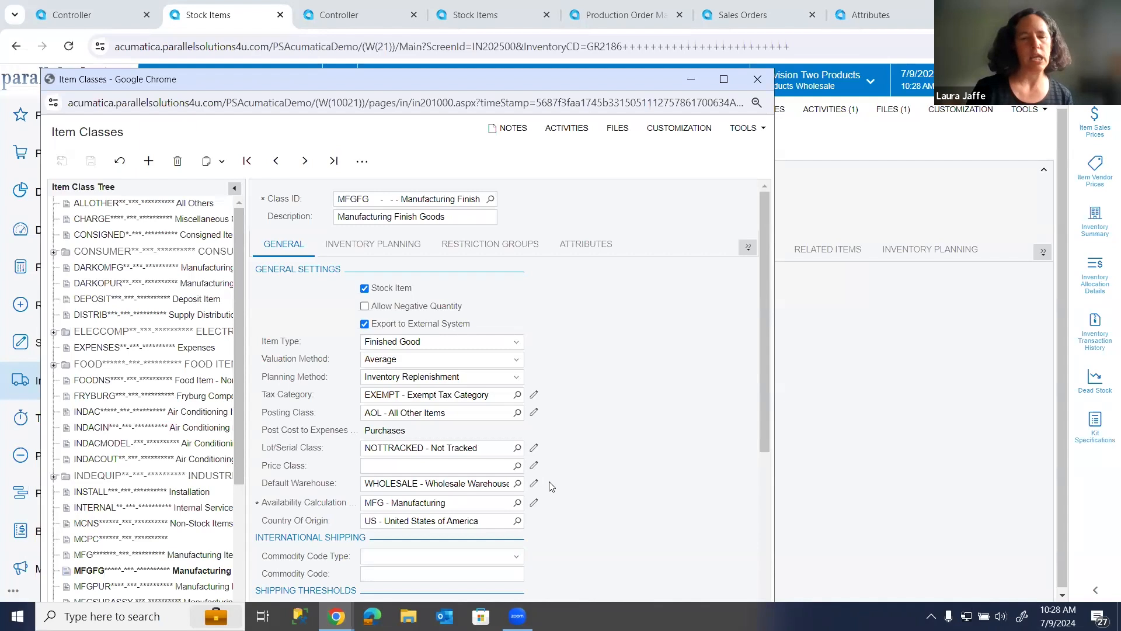
Examine the Availability Calculation setting of the MFGFG item class.
{"action": "left_click", "coordinate": [466, 501]}
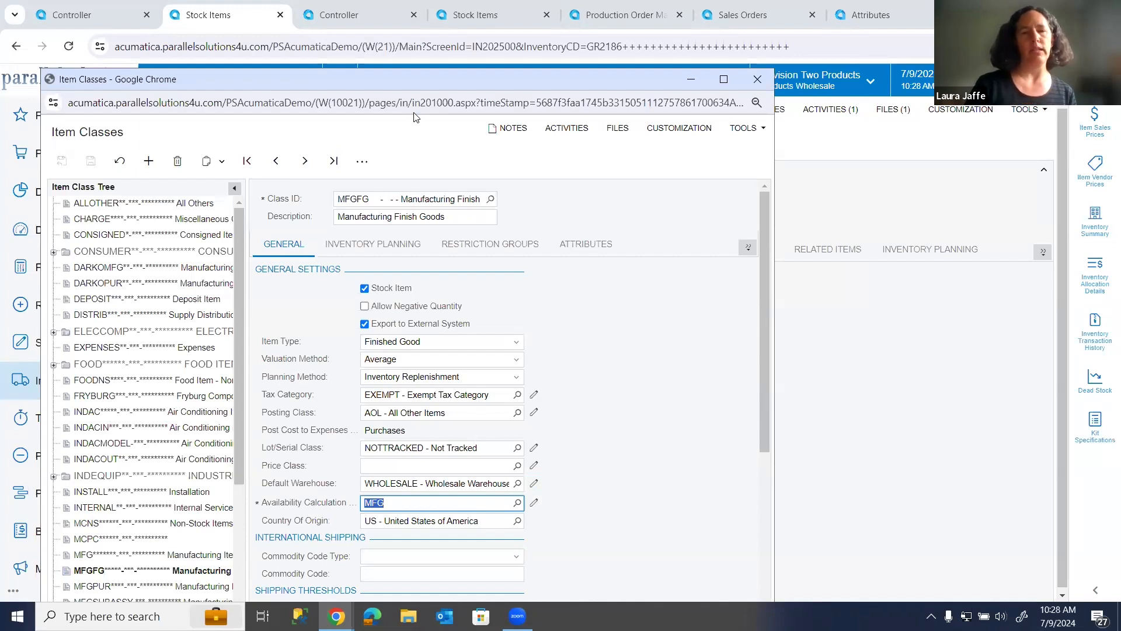
{"action": "left_click_drag", "start_coordinate": [412, 87], "coordinate": [426, 128]}
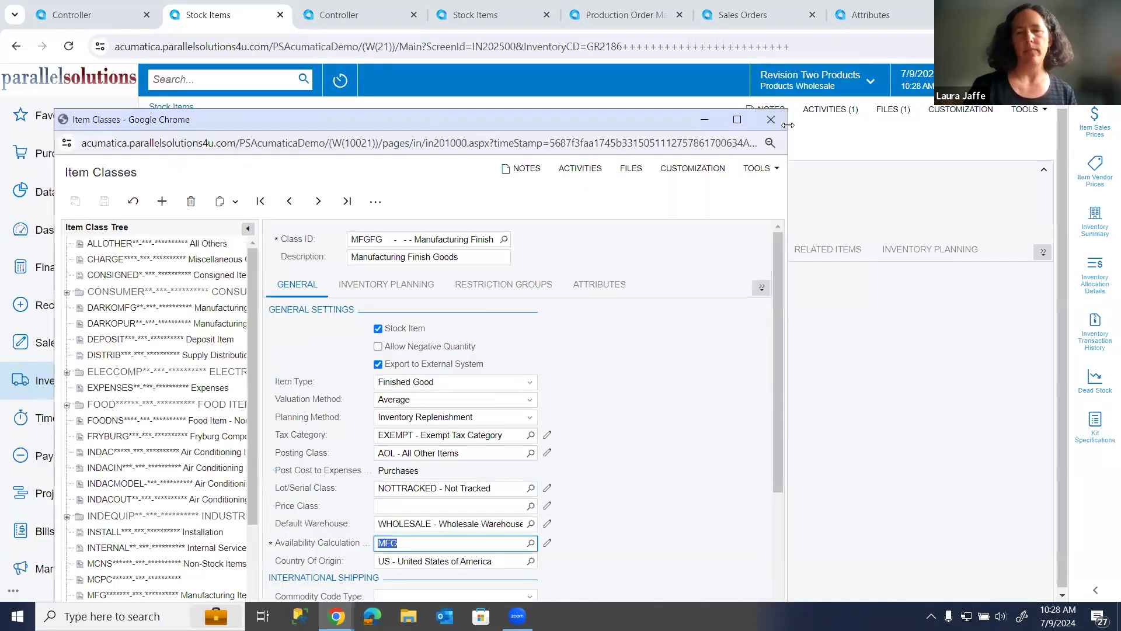
Close the item class window and review the stock item's vendor list and the value options of its Color attribute.
{"action": "left_click", "coordinate": [779, 123]}
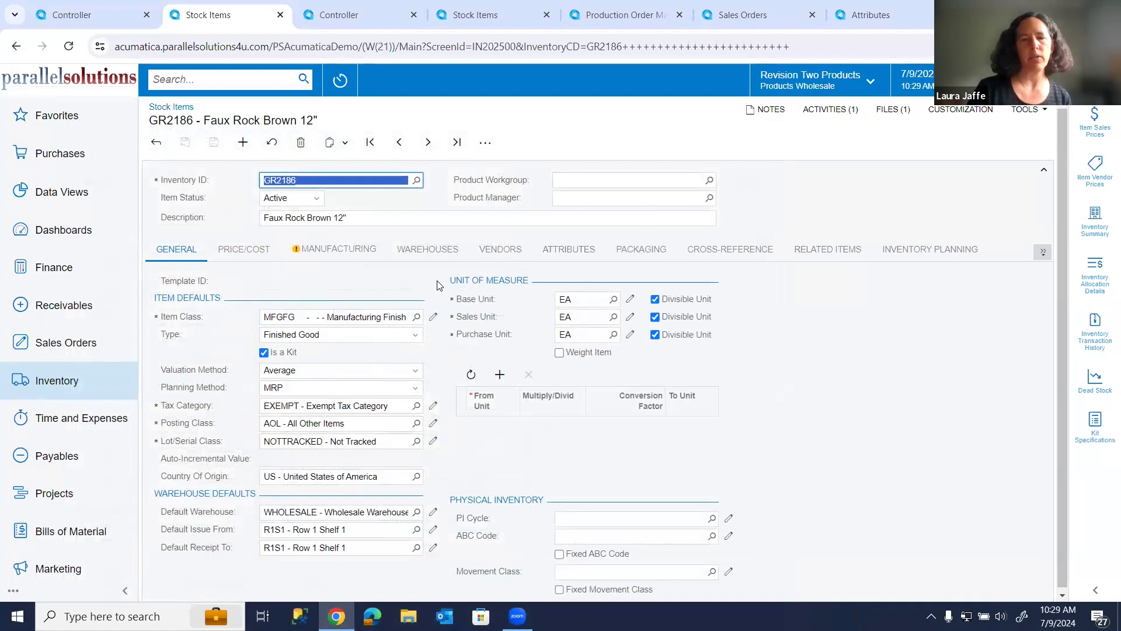
{"action": "left_click", "coordinate": [501, 250]}
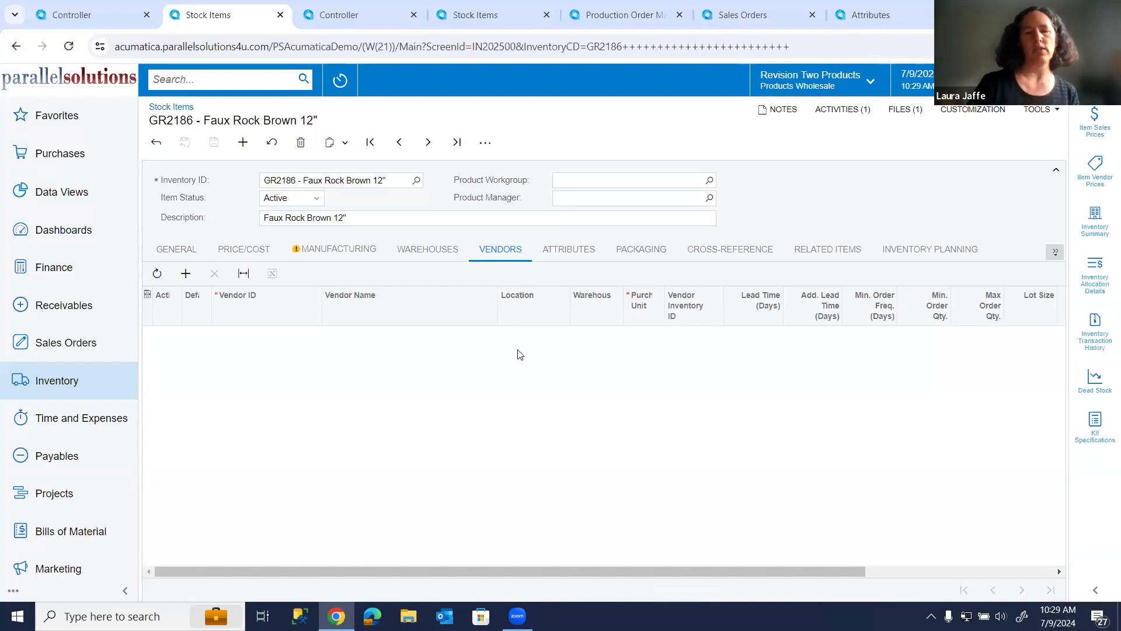
{"action": "left_click", "coordinate": [579, 263]}
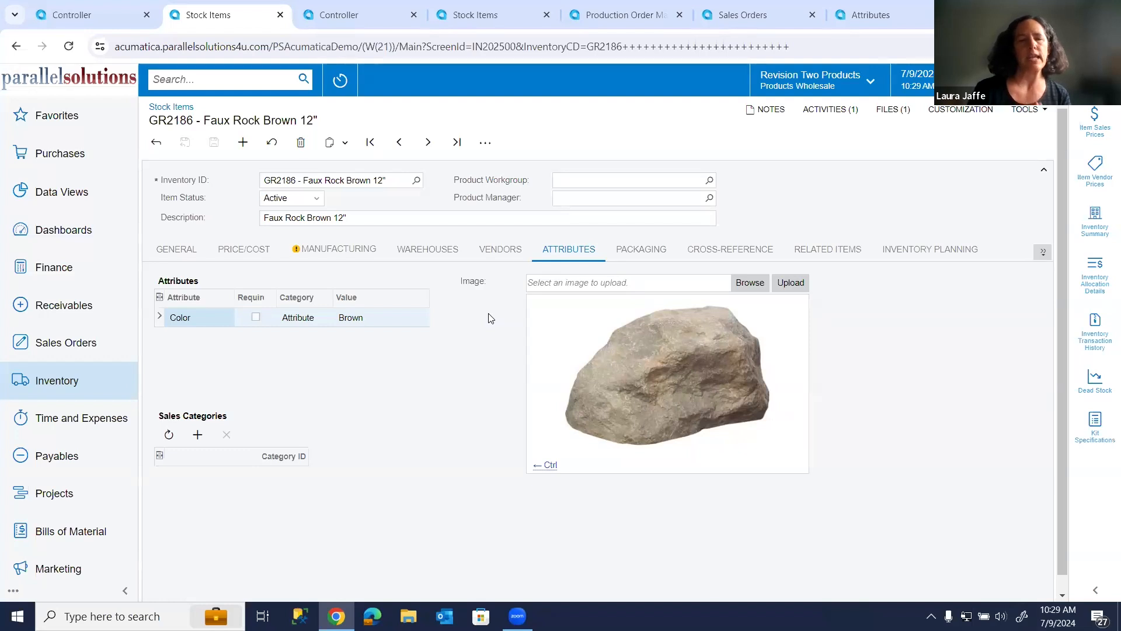
{"action": "left_click", "coordinate": [362, 316]}
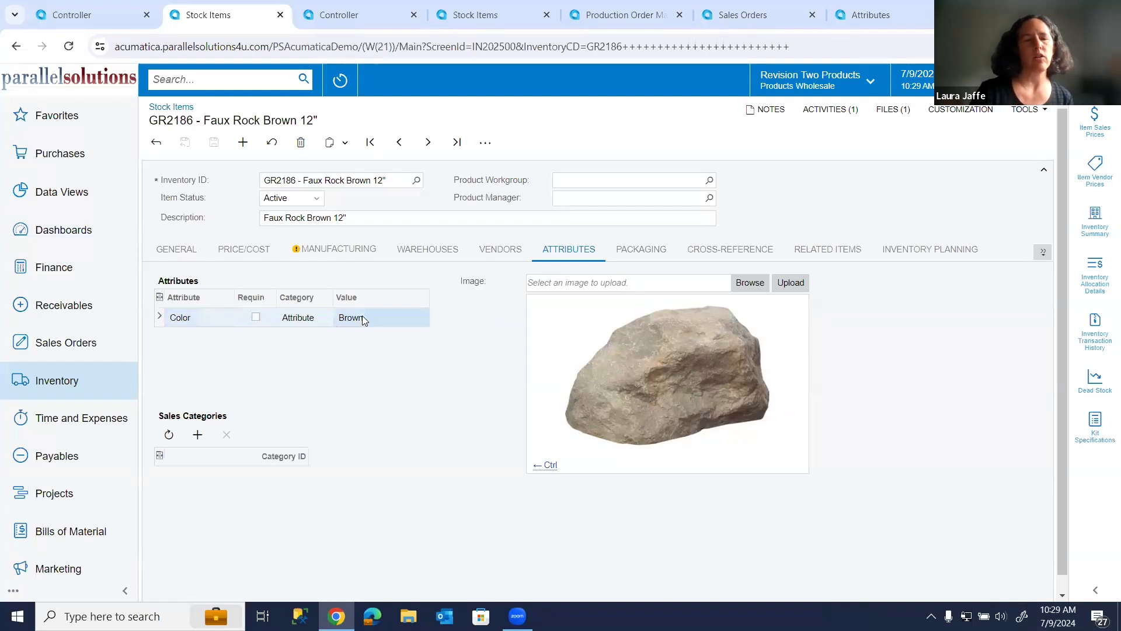
{"action": "left_click", "coordinate": [380, 316]}
{"action": "left_click", "coordinate": [421, 317]}
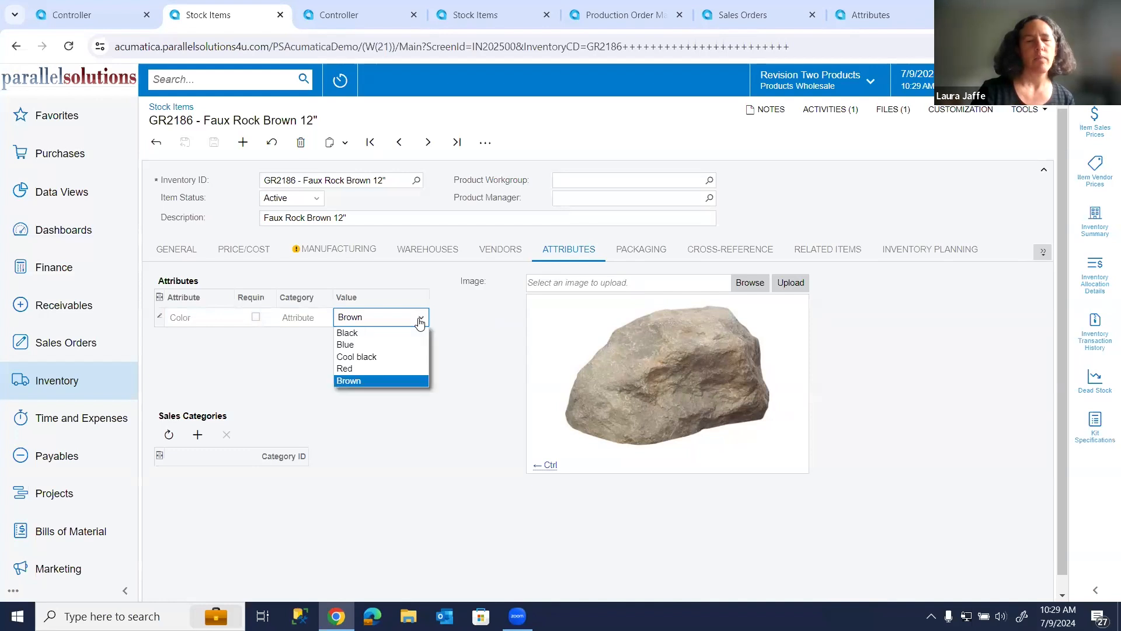
Switch to the COLOR attribute definition, browse the list of available attribute IDs, and close the list without selecting another.
{"action": "left_click", "coordinate": [890, 16]}
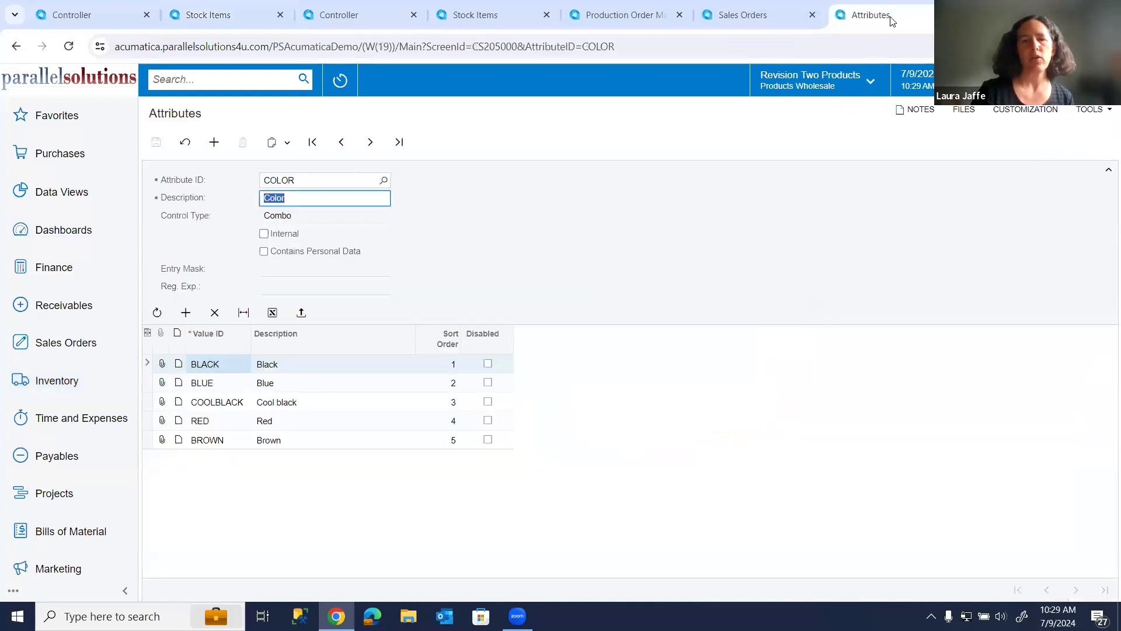
{"action": "left_click", "coordinate": [383, 181]}
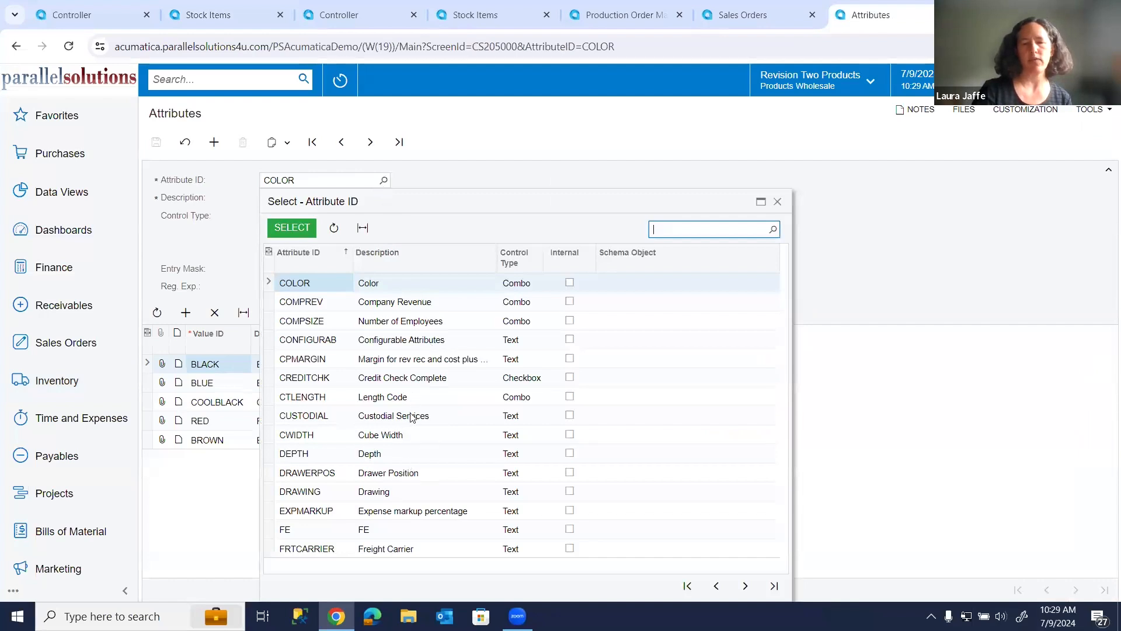
{"action": "left_click", "coordinate": [745, 586]}
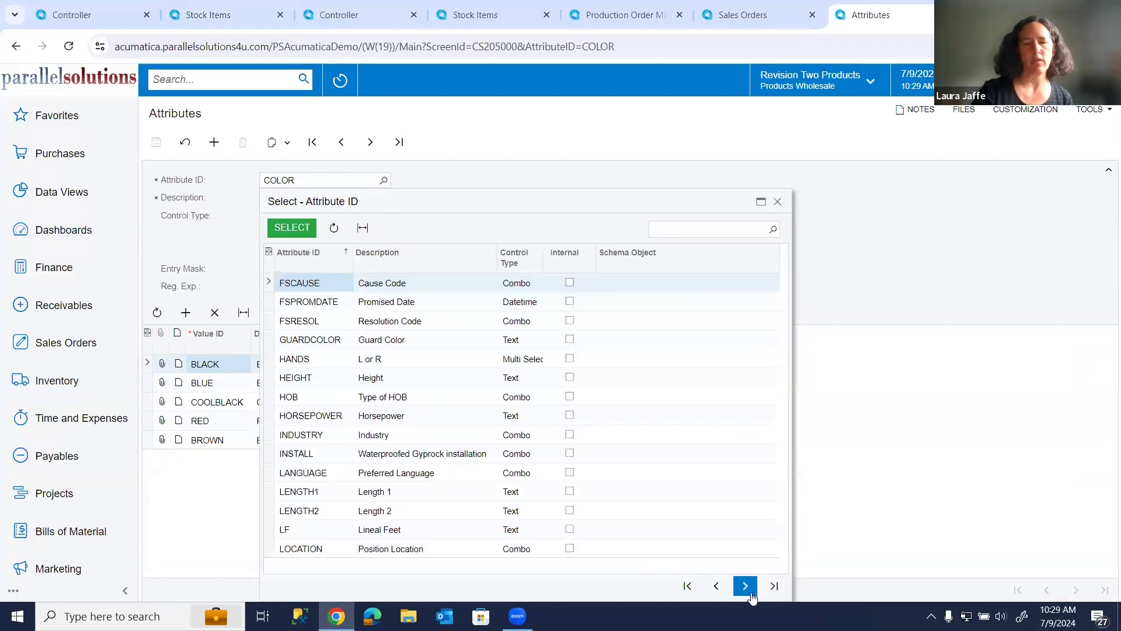
{"action": "left_click", "coordinate": [865, 238]}
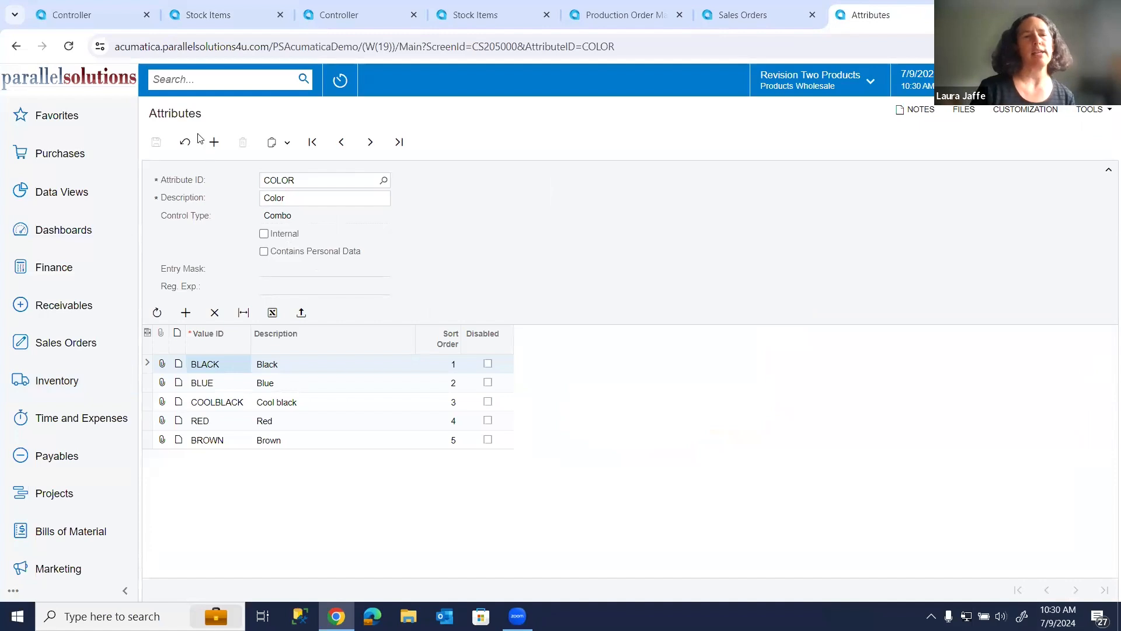
Return to the full stock items list and filter its Color column to Brown.
{"action": "left_click", "coordinate": [222, 24]}
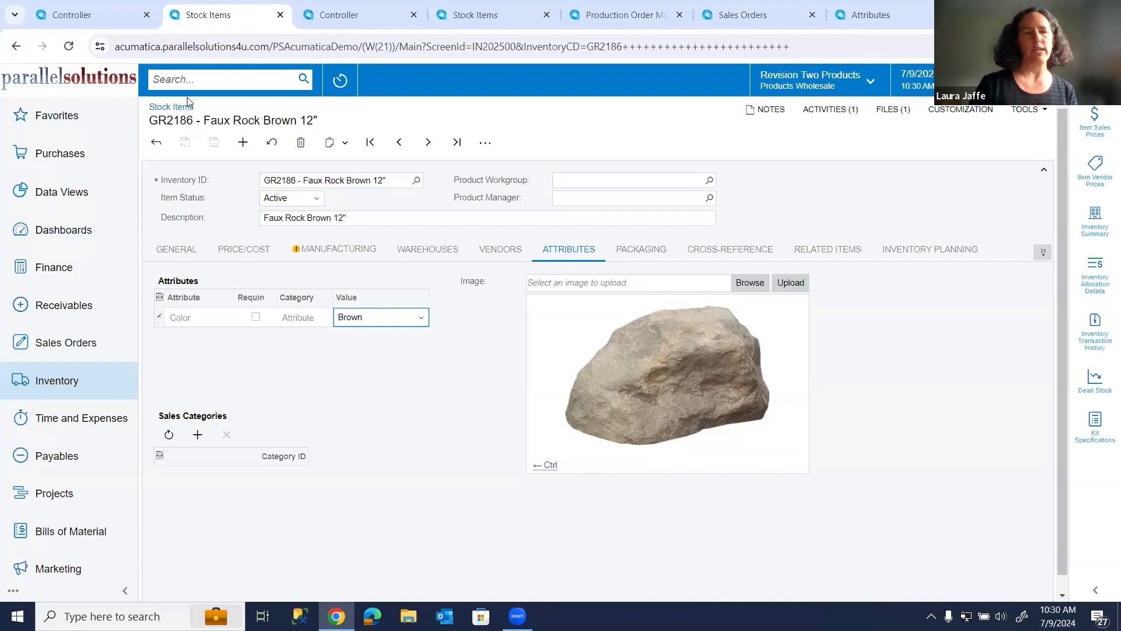
{"action": "left_click", "coordinate": [155, 143]}
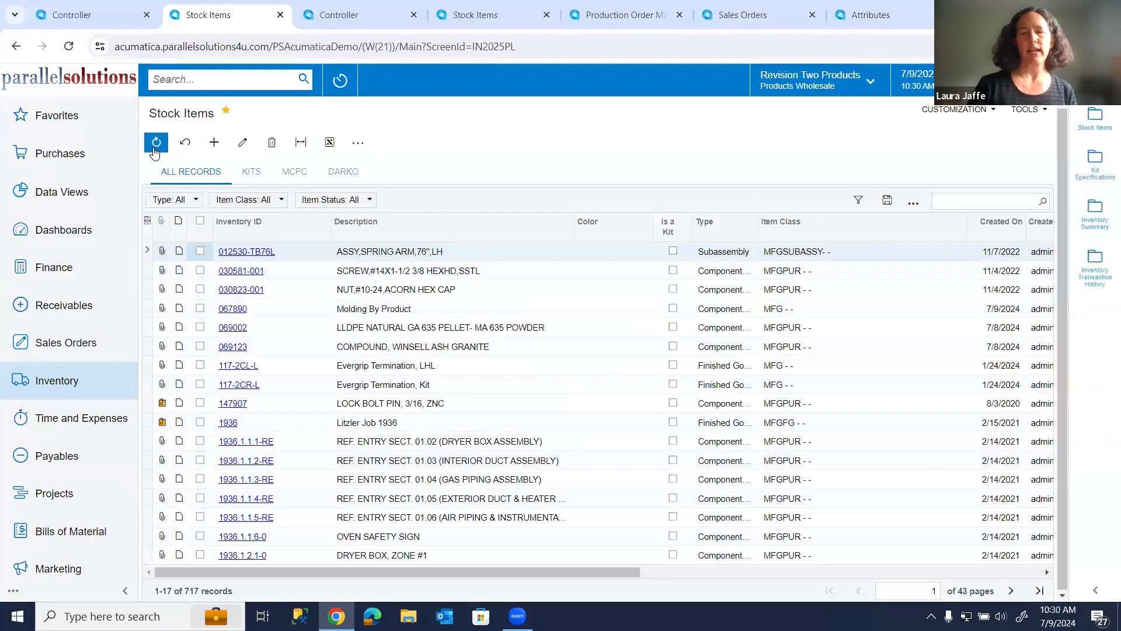
{"action": "left_click", "coordinate": [632, 227]}
{"action": "left_click", "coordinate": [614, 320]}
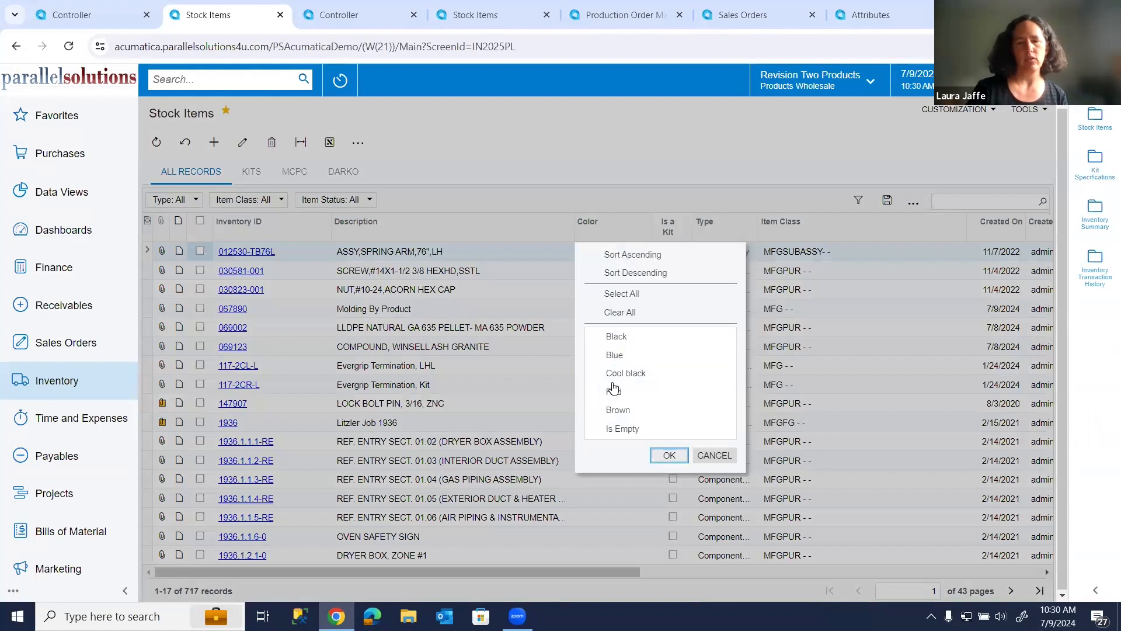
{"action": "left_click", "coordinate": [596, 413]}
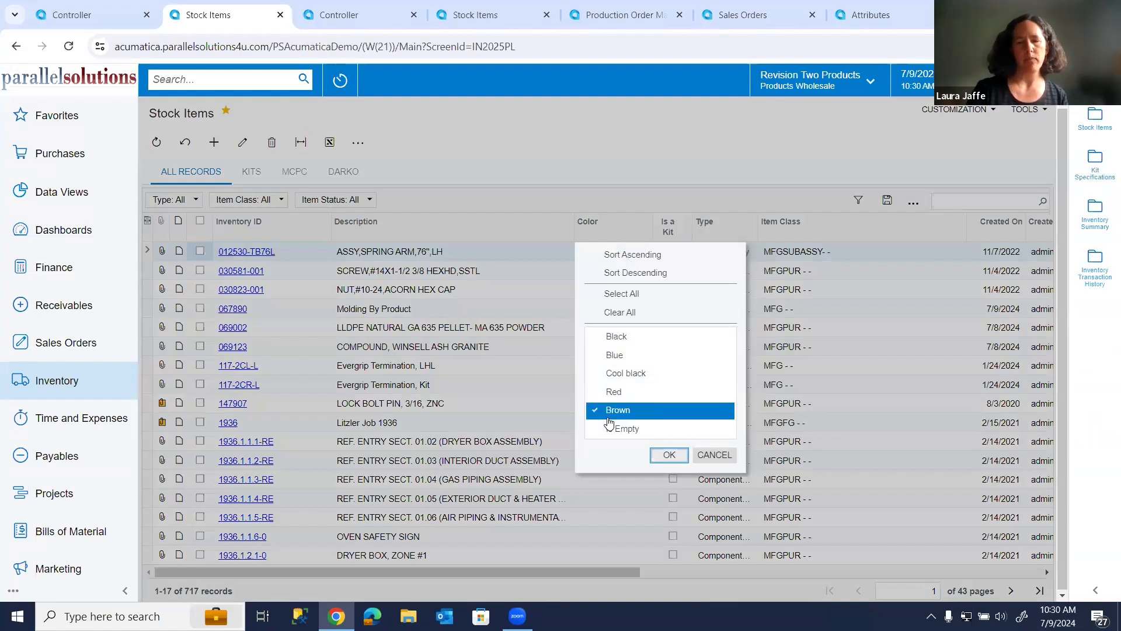
{"action": "left_click", "coordinate": [669, 456]}
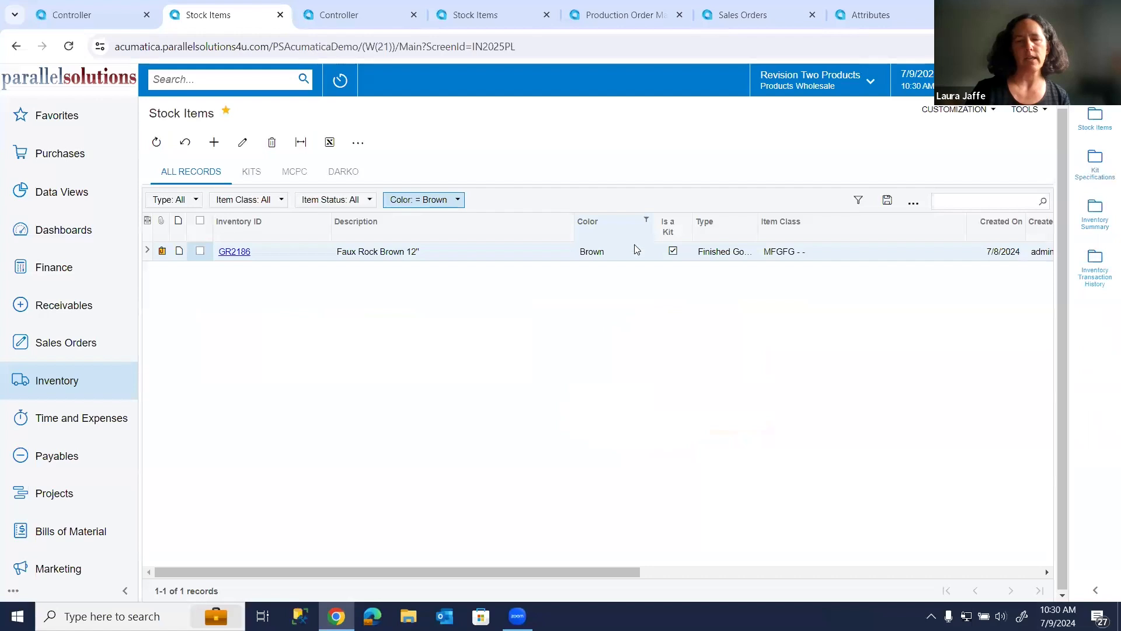
Add Blue to the Color filter of the stock items list alongside Brown.
{"action": "left_click", "coordinate": [633, 225]}
{"action": "left_click", "coordinate": [595, 373]}
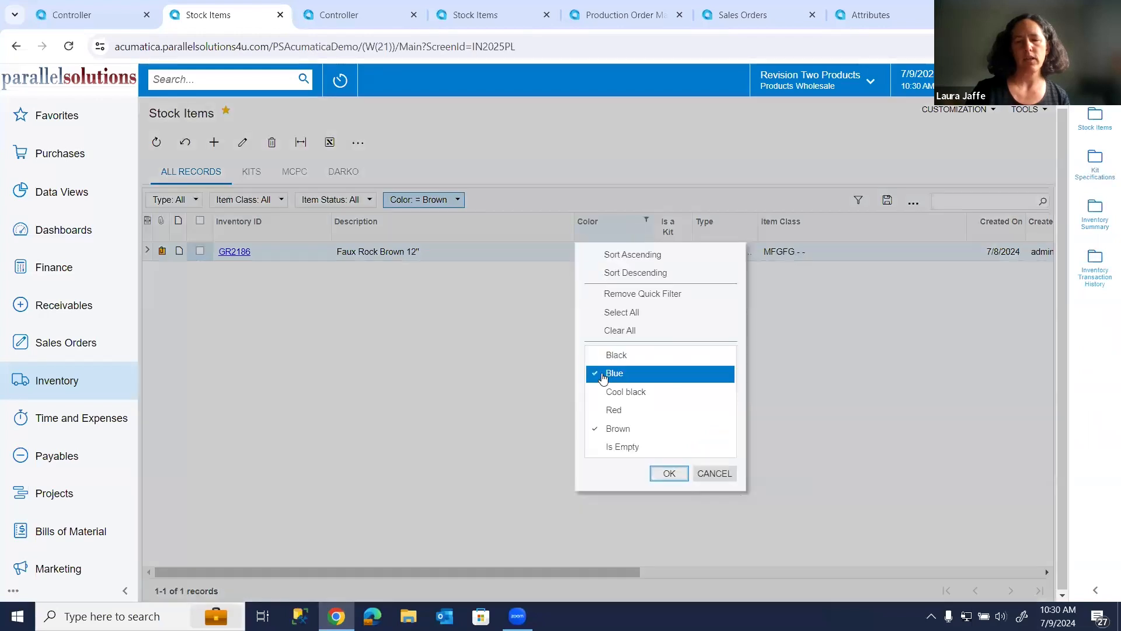
{"action": "left_click", "coordinate": [670, 474]}
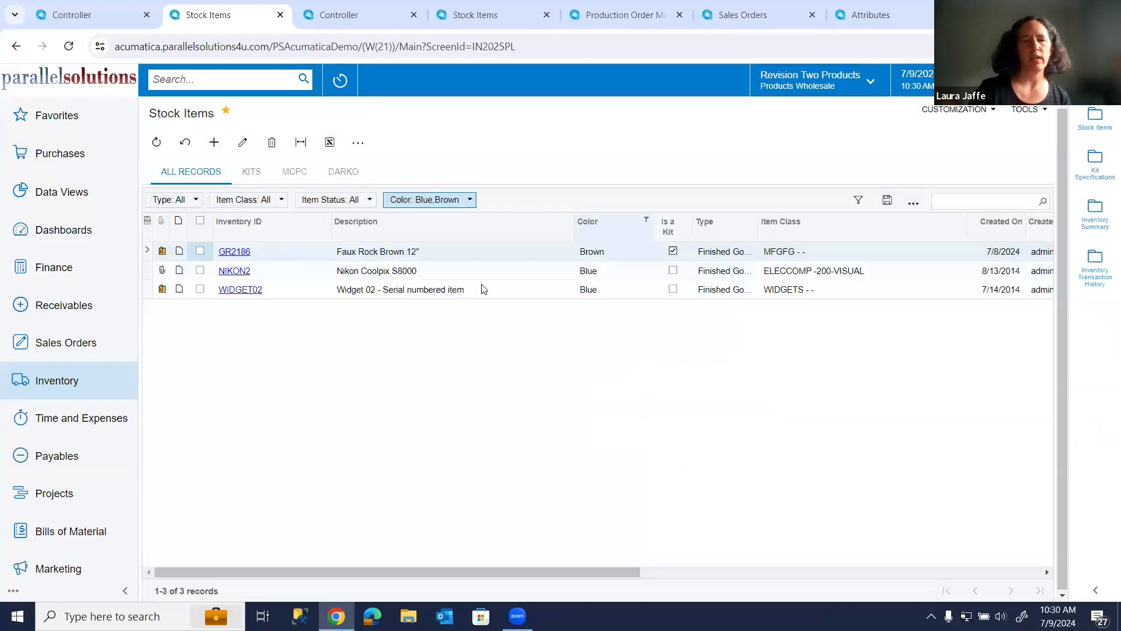
Open item GR2186, add a cross-reference line with alternate type Global, and review the other alternate type options.
{"action": "left_click", "coordinate": [233, 252]}
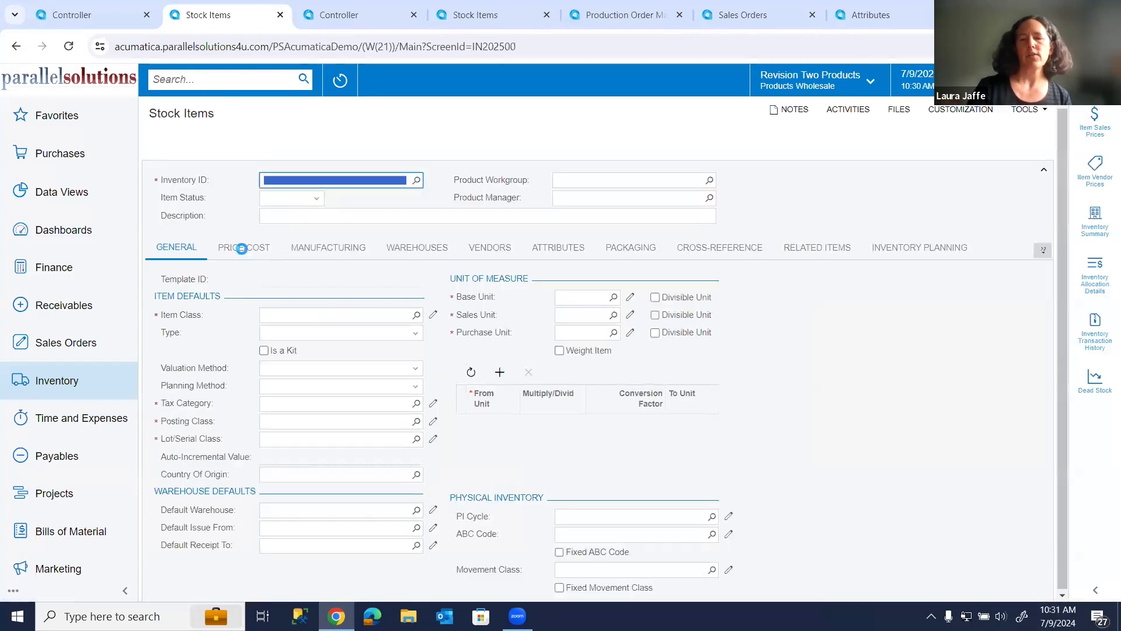
{"action": "left_click", "coordinate": [731, 252]}
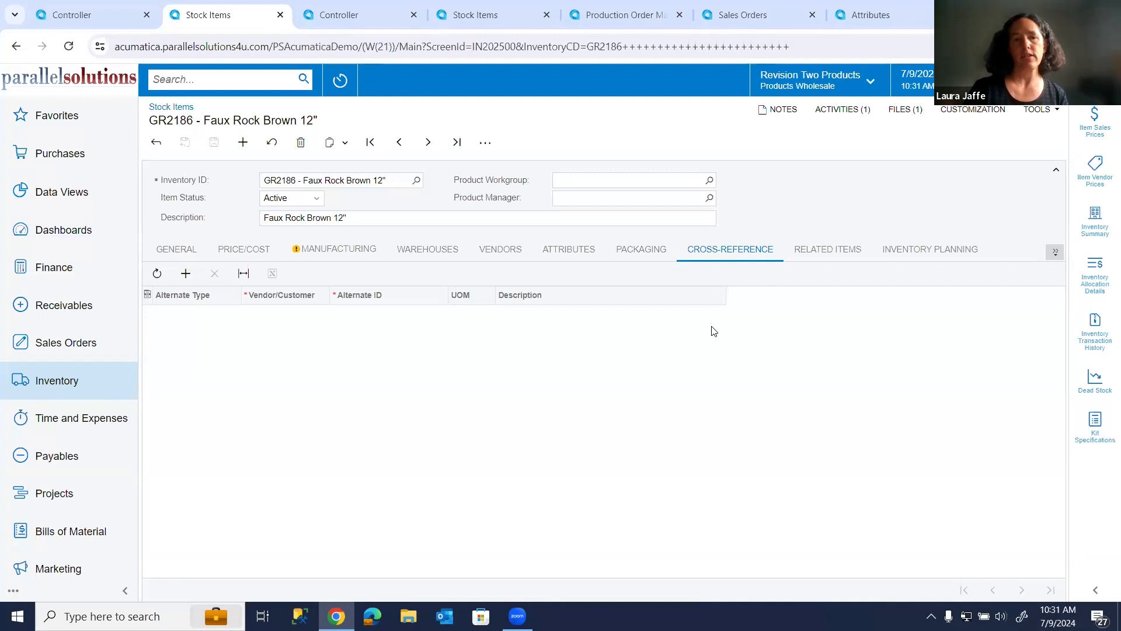
{"action": "left_click", "coordinate": [185, 274]}
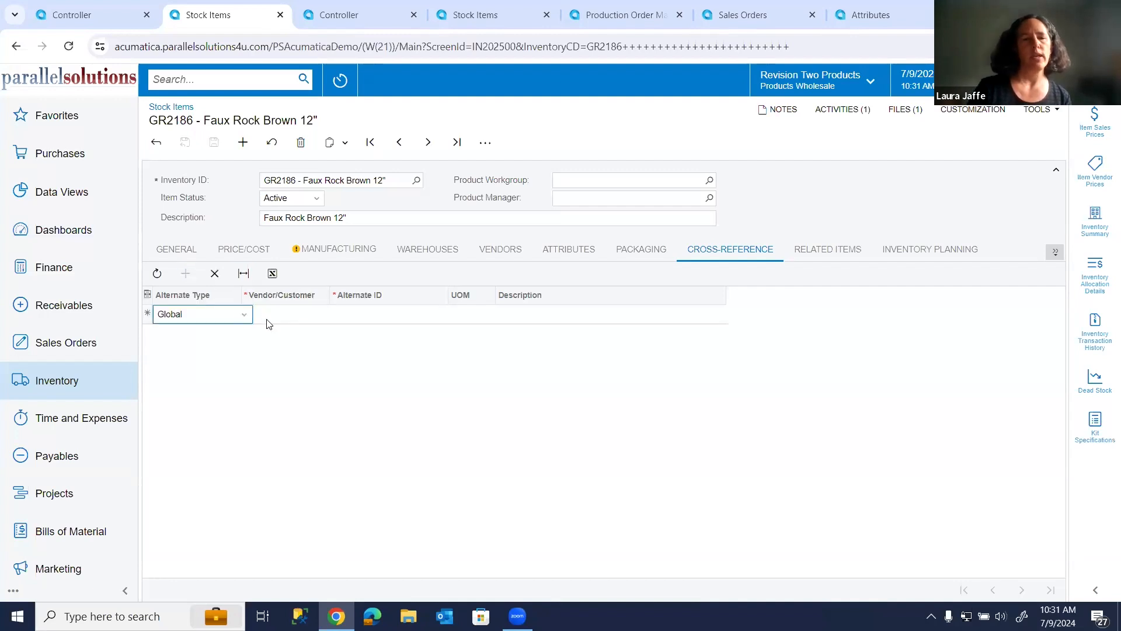
{"action": "left_click", "coordinate": [244, 314]}
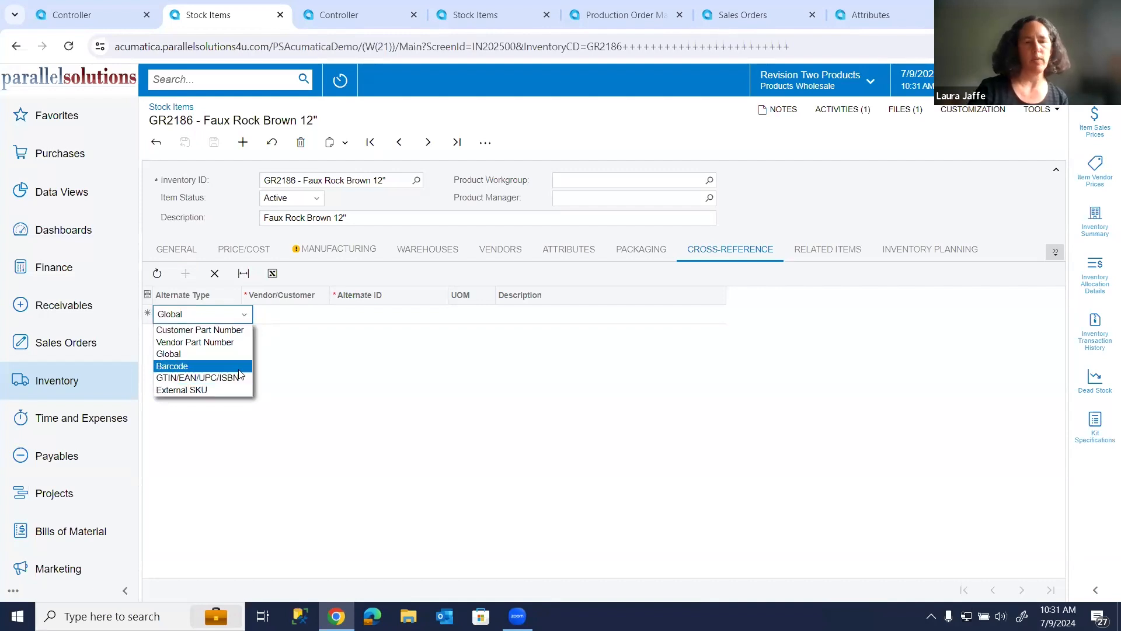
{"action": "left_click", "coordinate": [280, 375]}
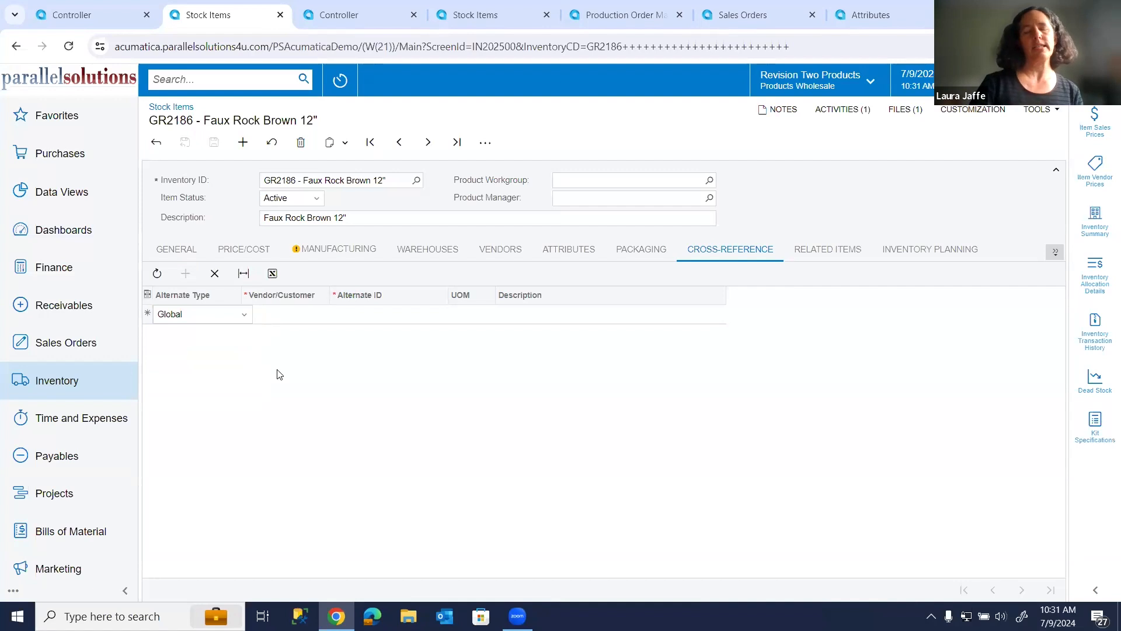